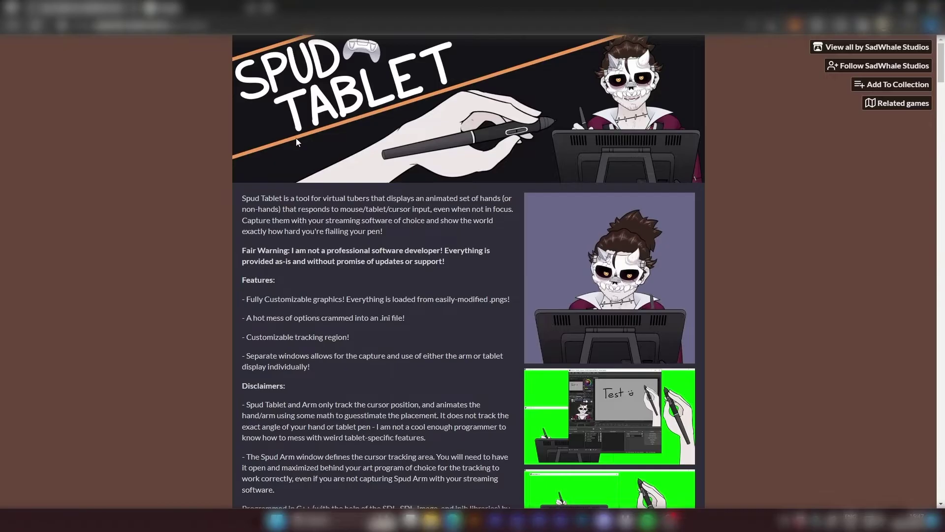
- Review the Spud Tablet page down to its download files and Photoshop templates, and minimise the browser
scroll(363, 302, down, 3)
scroll(362, 301, down, 5)
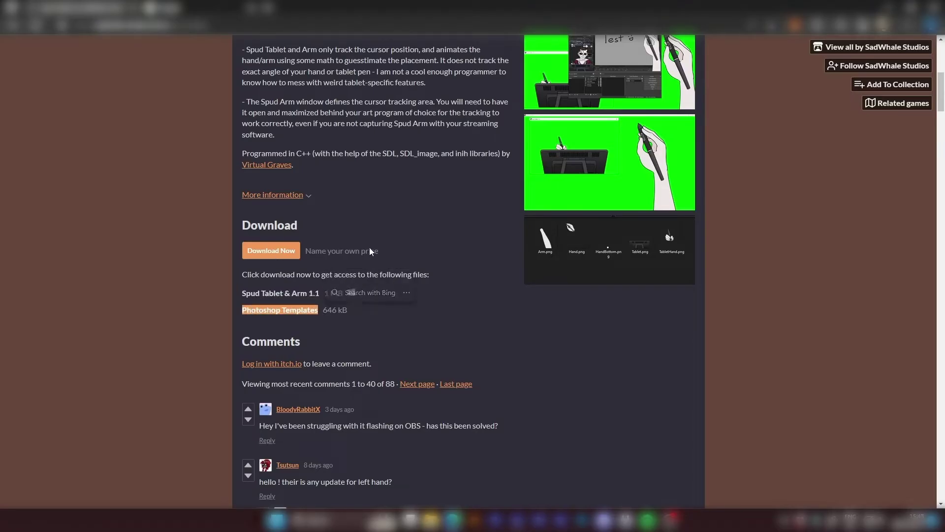
click(898, 9)
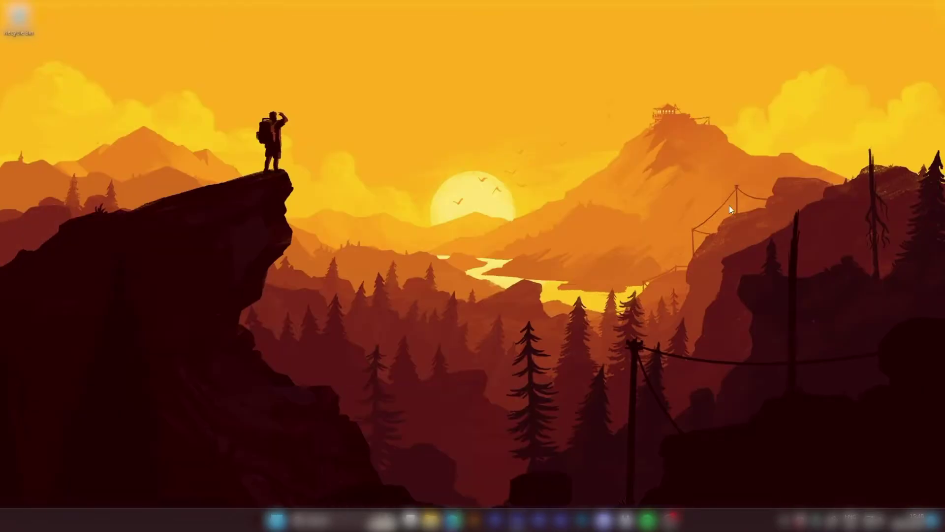
- Switch to File Explorer, open the Spud Tablet & Arm 1.1 folder inside Spud_tablet, and run Spud Tablet & Arm.exe
mouse_move(431, 520)
click(455, 467)
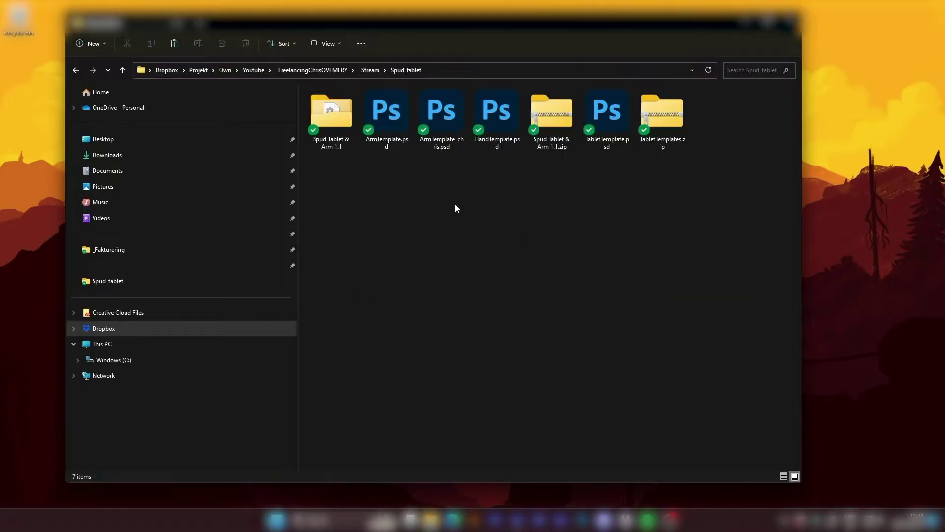
click(335, 107)
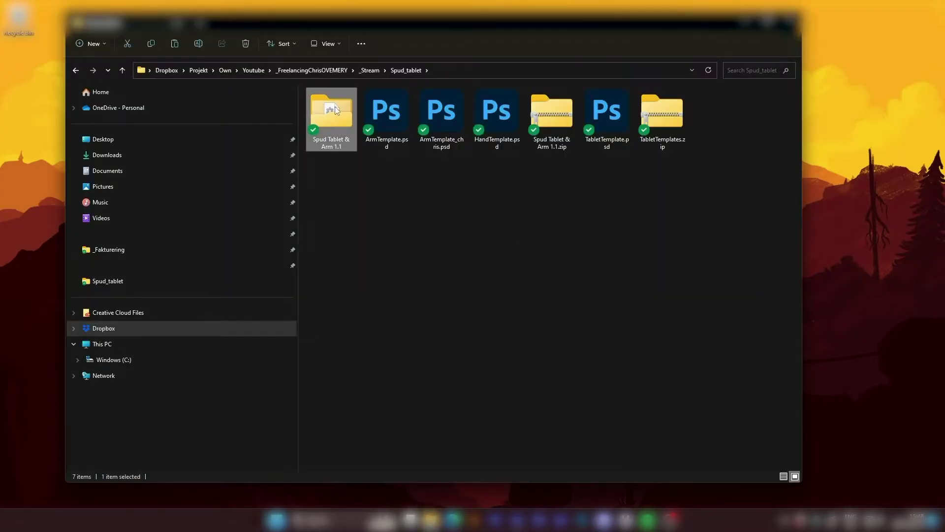
click(385, 117)
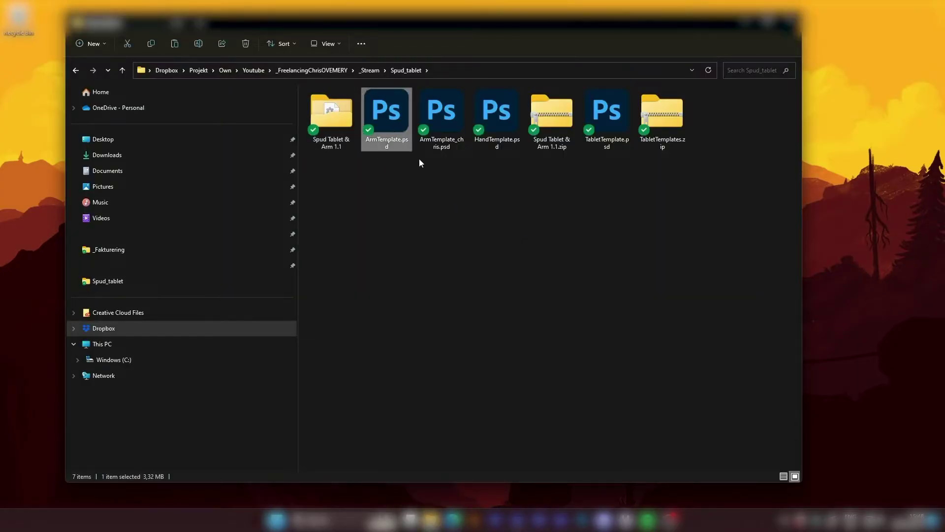
click(503, 246)
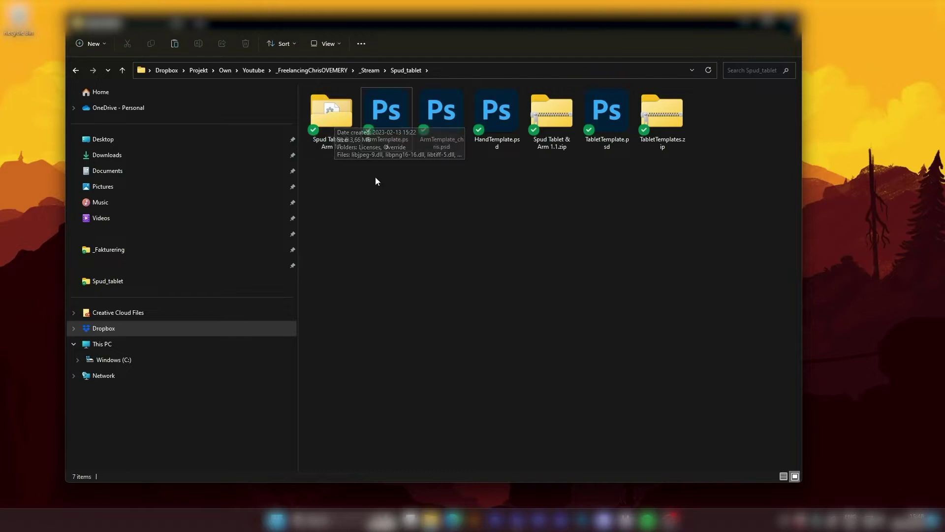
double_click(332, 122)
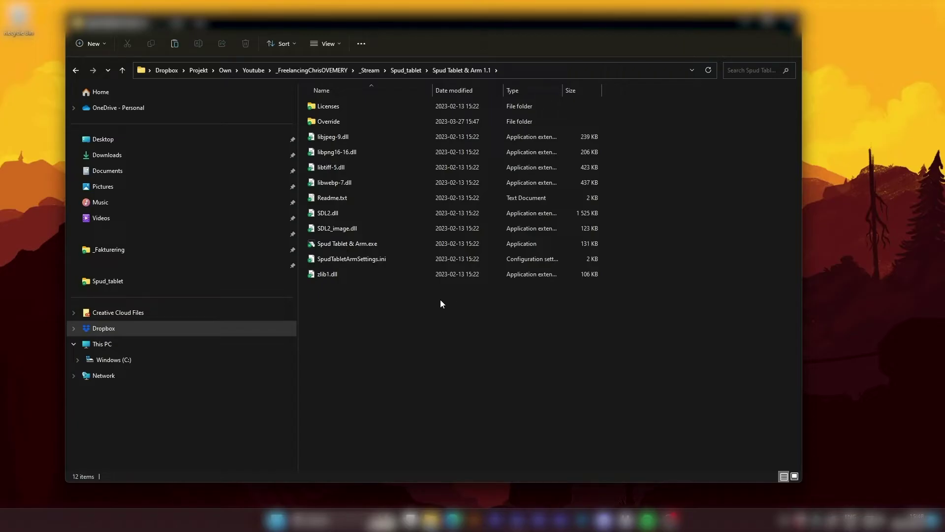
double_click(335, 244)
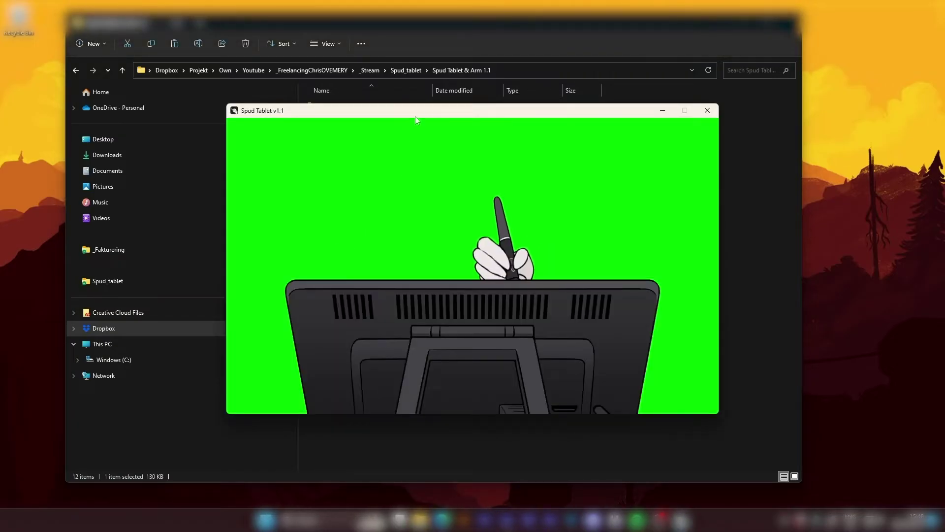
- Rearrange the Spud Tablet and Spud Arm windows on the desktop, leaving only the Spud Arm window showing
drag(415, 116, 524, 216)
click(426, 111)
drag(426, 111, 270, 47)
drag(581, 213, 472, 129)
mouse_move(179, 46)
mouse_down()
mouse_move(184, 82)
mouse_move(239, 85)
mouse_move(219, 88)
mouse_move(157, 59)
mouse_move(198, 67)
mouse_move(172, 53)
mouse_move(181, 61)
mouse_up()
drag(571, 129, 548, 139)
click(717, 133)
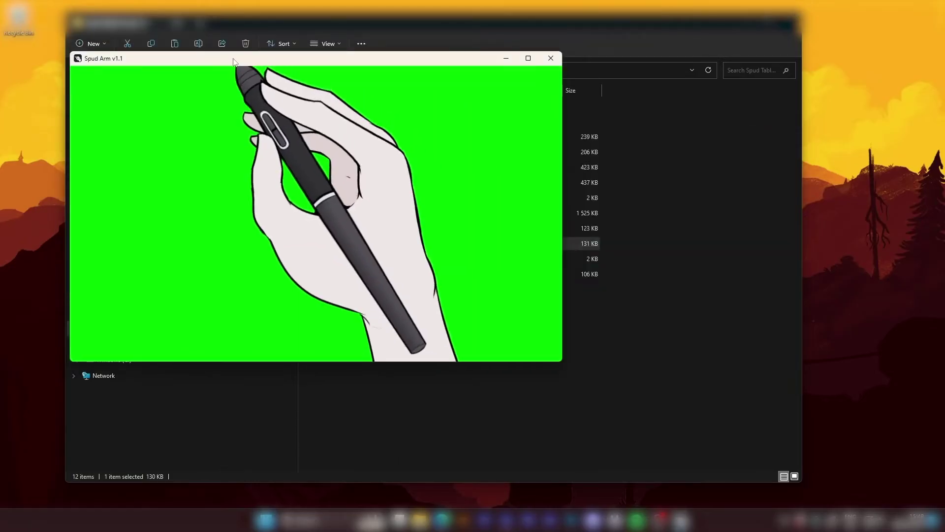
drag(210, 60, 277, 91)
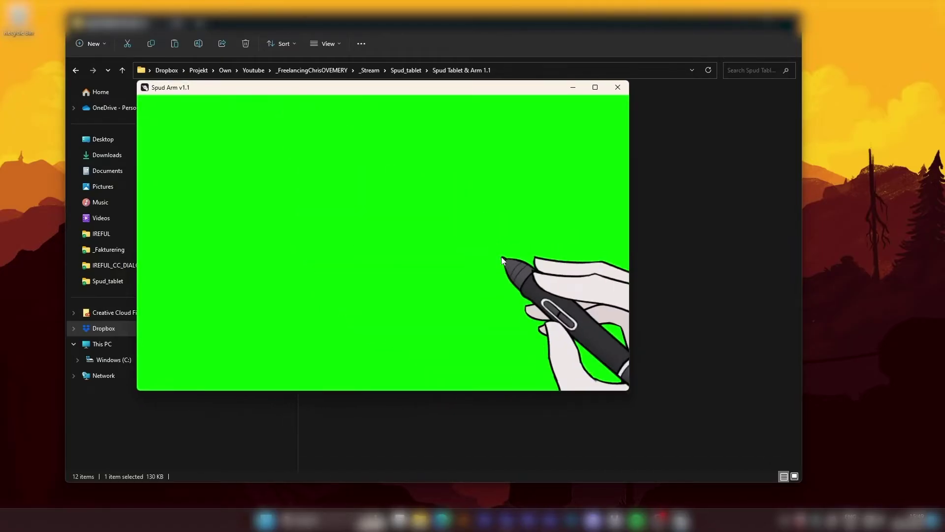
drag(429, 94, 456, 112)
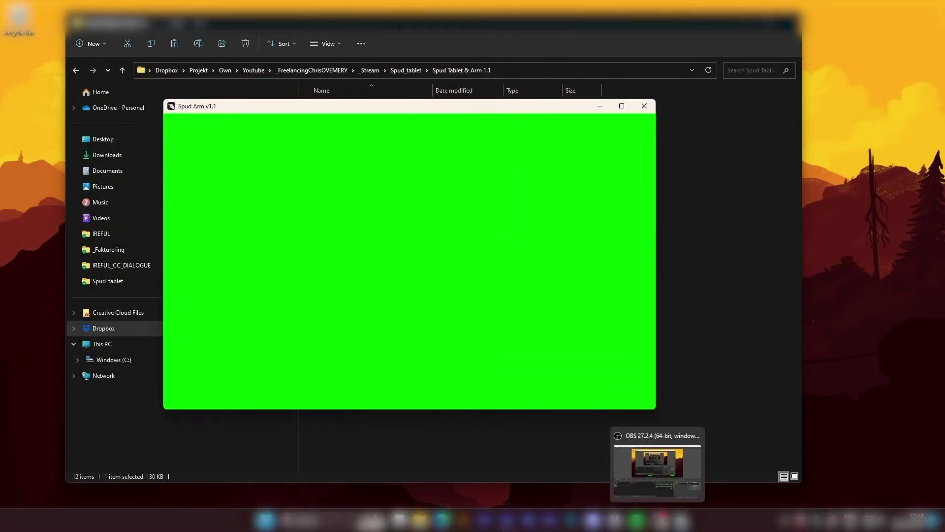
- Switch to OBS and add a new scene named spudtutorial
click(661, 518)
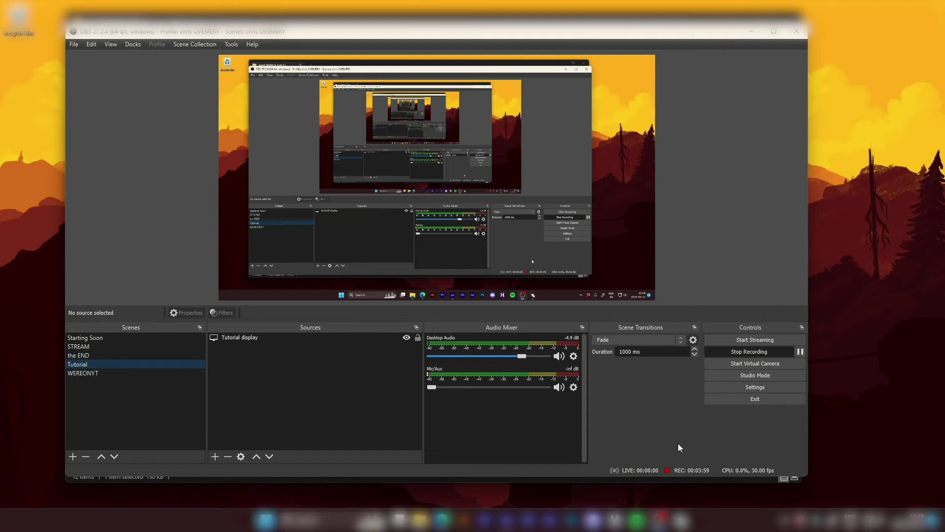
click(72, 456)
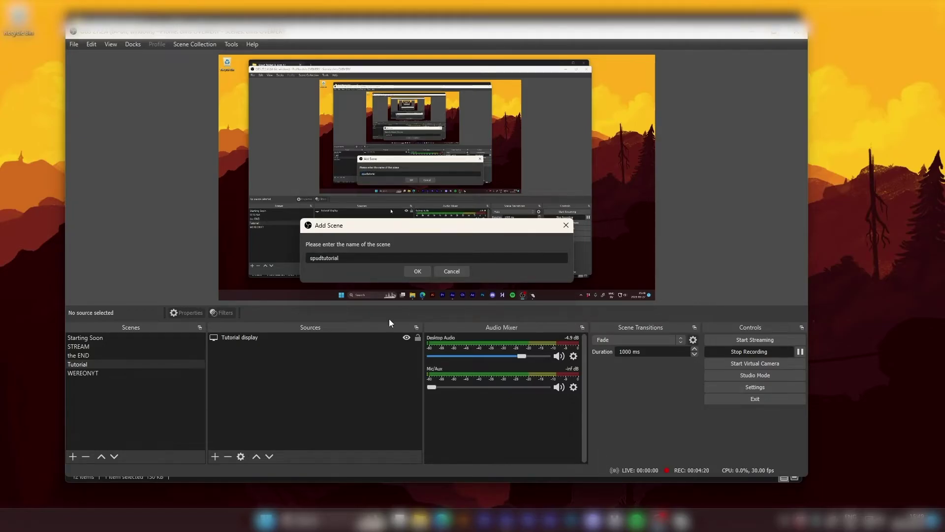
key(Return)
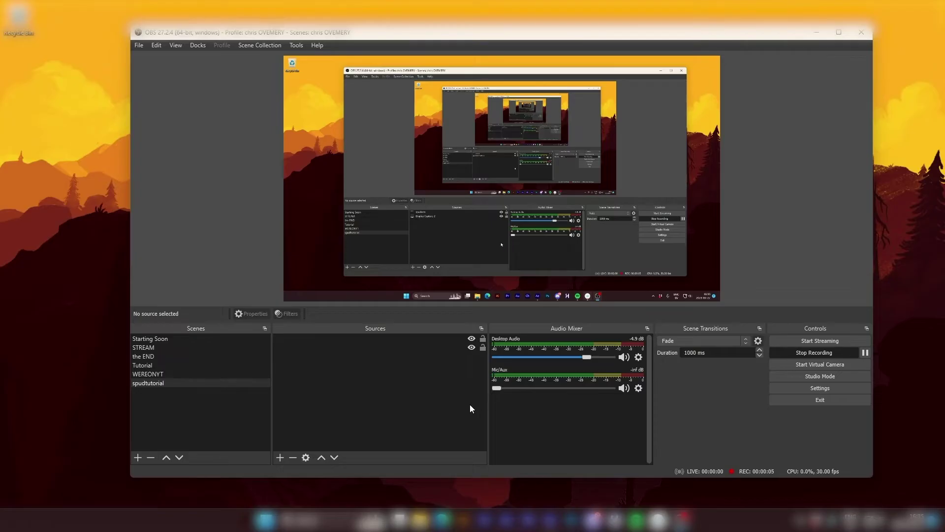
- Add a new display capture source of the primary monitor (Display 1, 1920x1080) to the spudtutorial scene
click(279, 457)
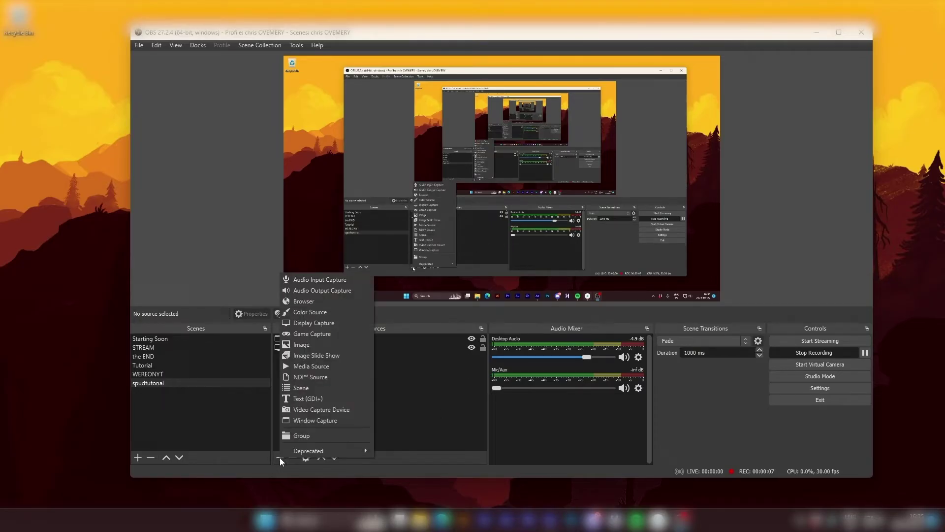
click(321, 322)
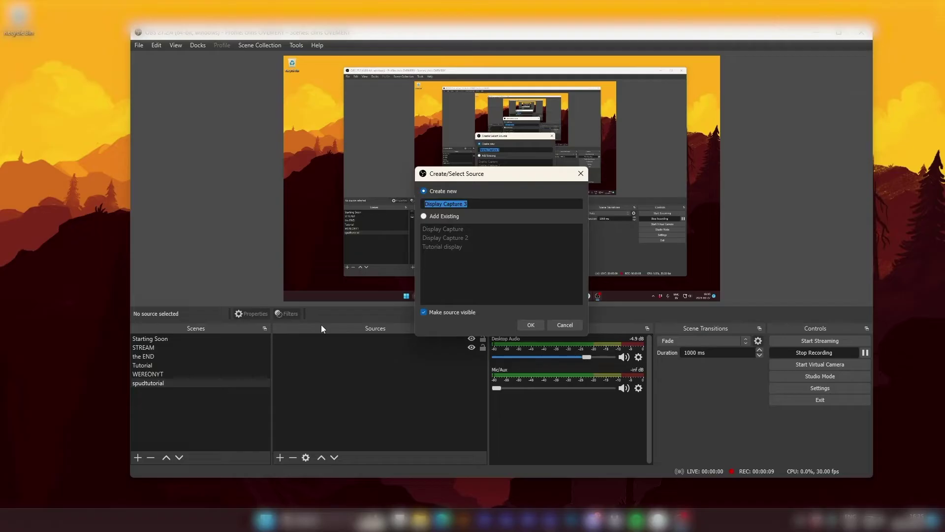
click(534, 327)
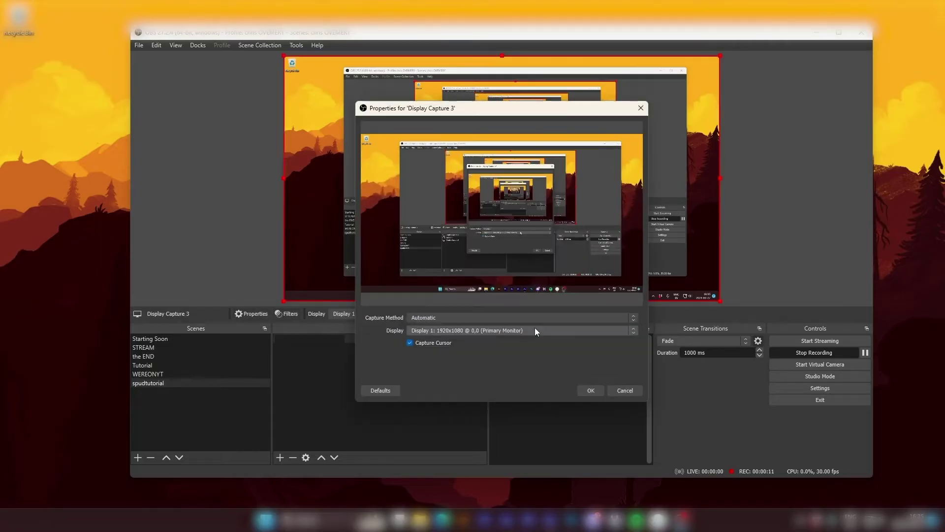
click(589, 391)
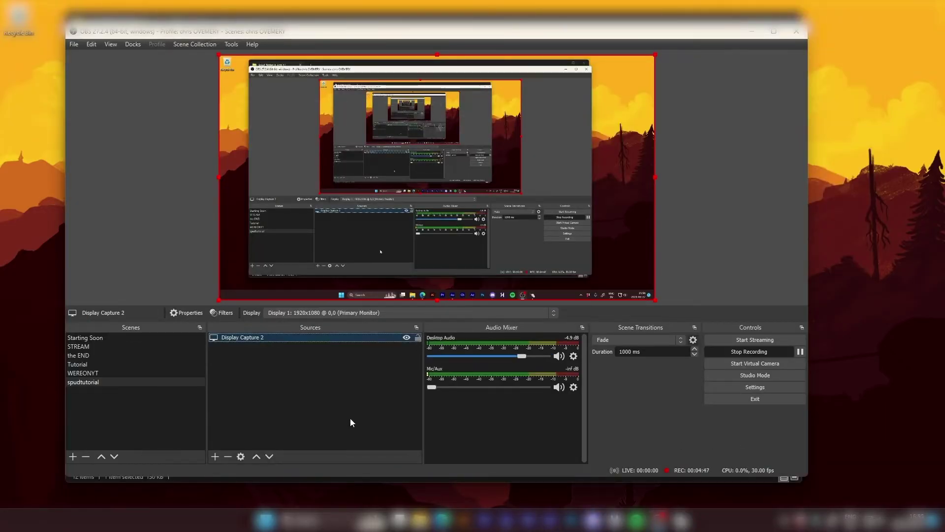
click(339, 381)
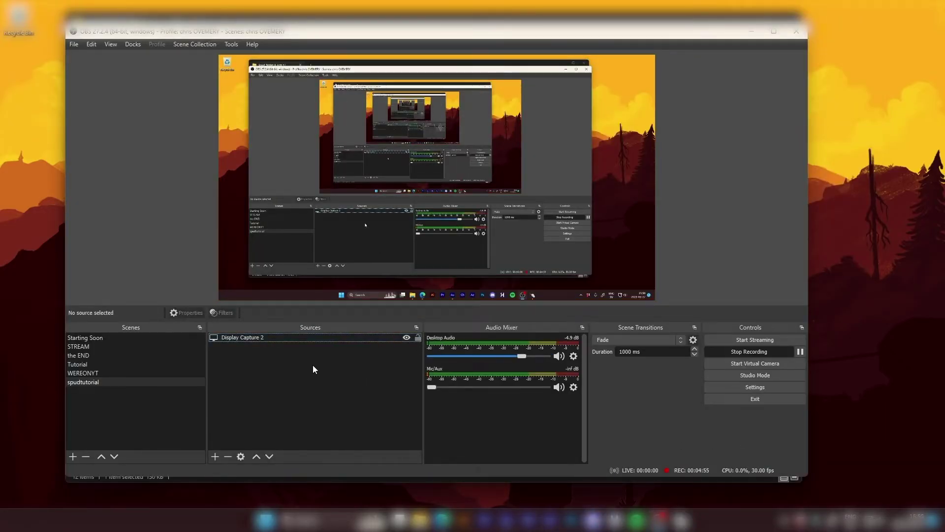
- Add a new window capture source named spudarm to the spudtutorial scene
click(216, 456)
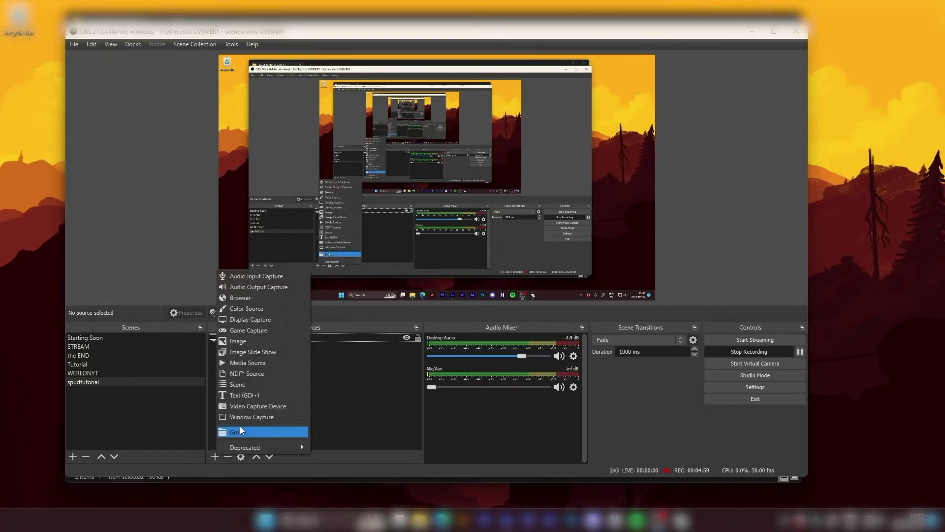
click(249, 416)
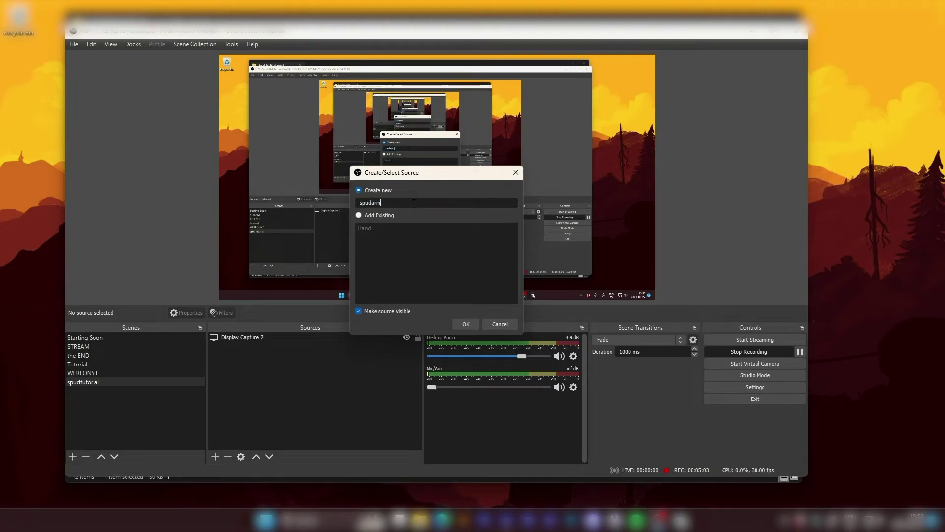
click(473, 321)
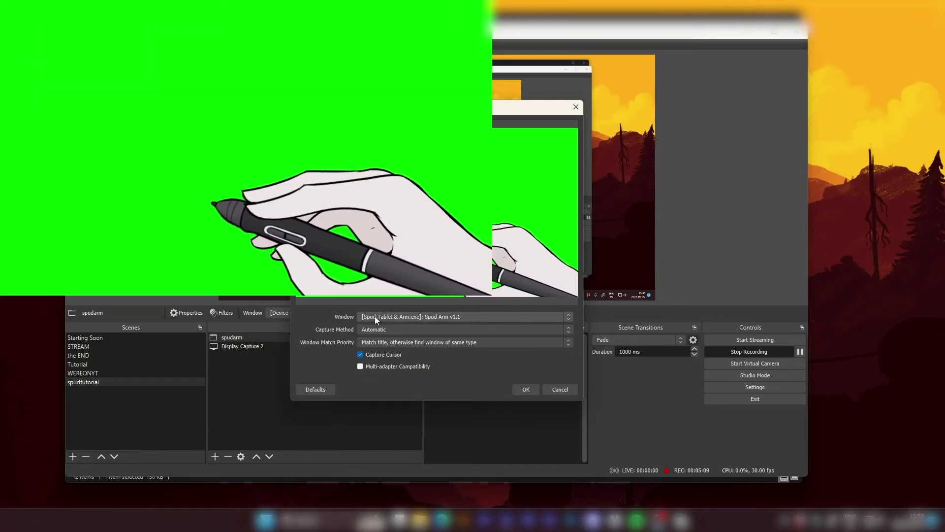
- Set spudarm to capture the Spud Arm v1.1 window with the Windows 10 (1903 and up) method and cursor capture off
click(427, 317)
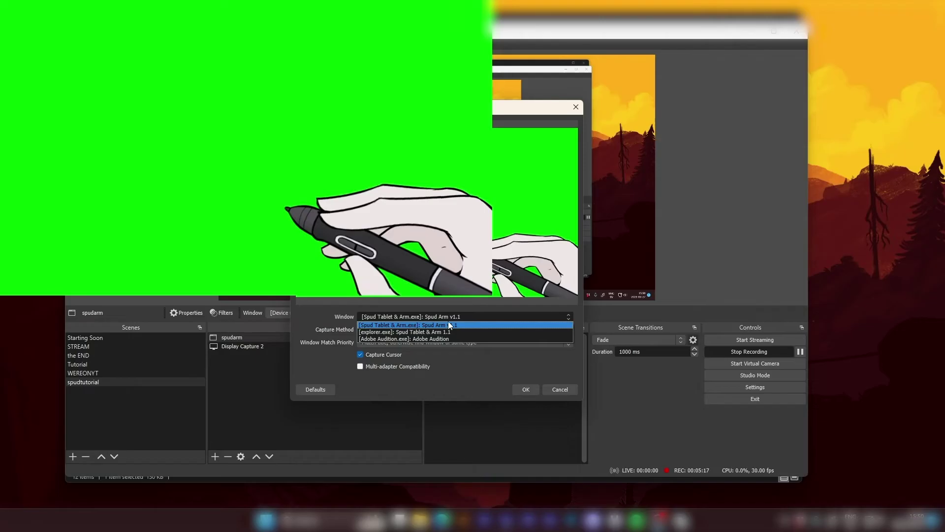
click(413, 324)
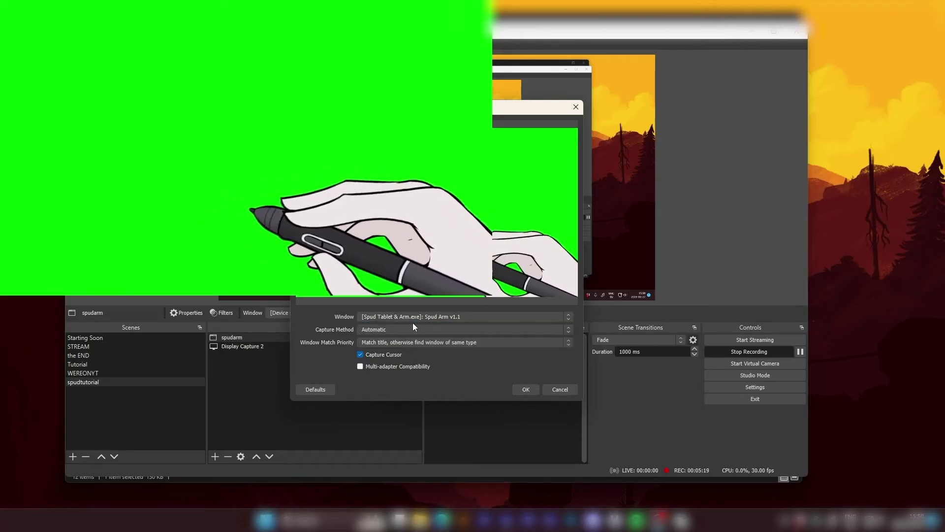
click(380, 330)
click(409, 348)
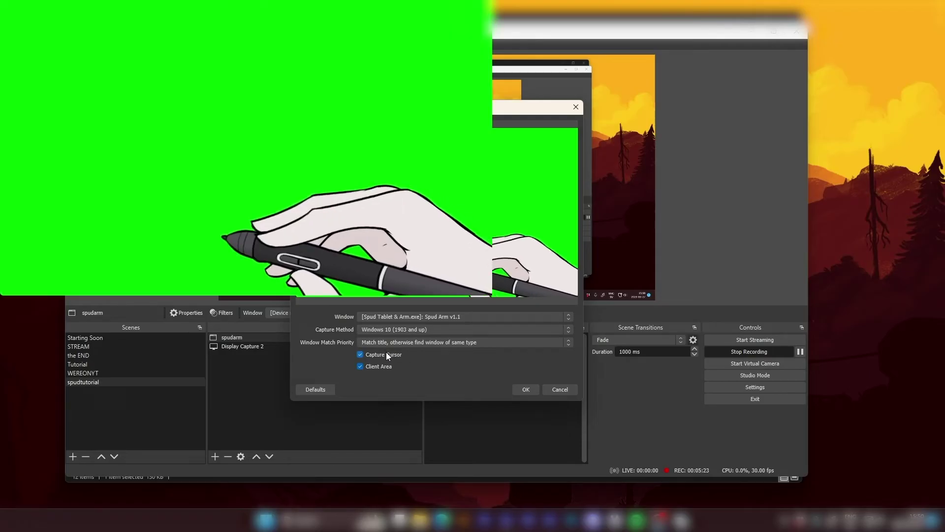
click(360, 354)
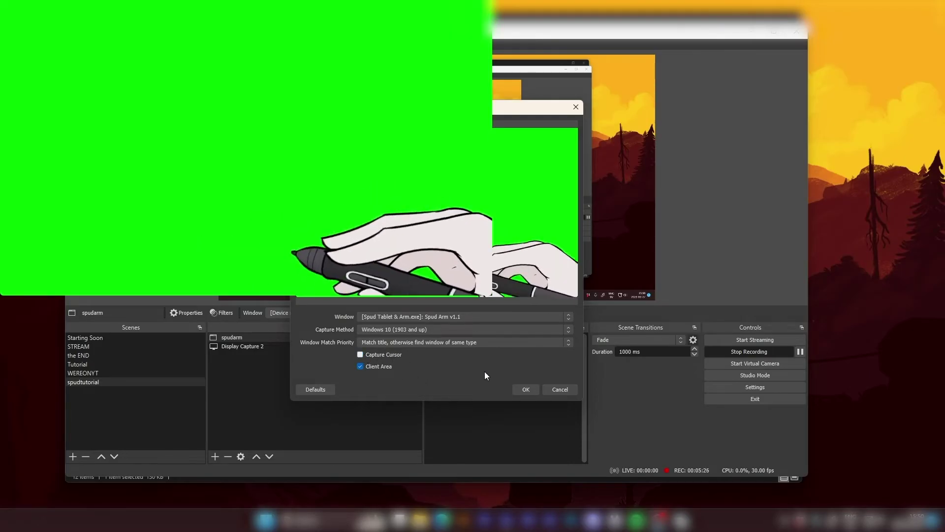
click(524, 389)
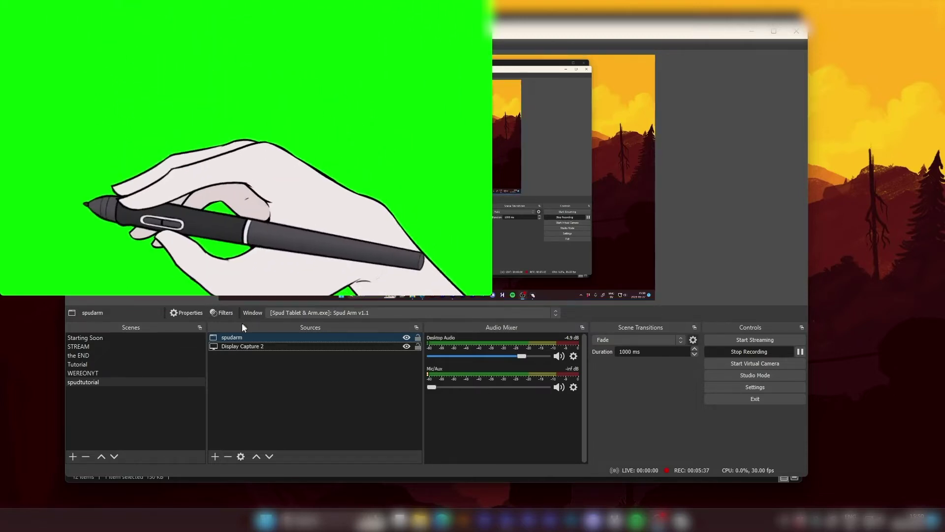
- Add a Chroma Key filter to the spudarm source with the green key color and reduce its similarity to 251
right_click(230, 338)
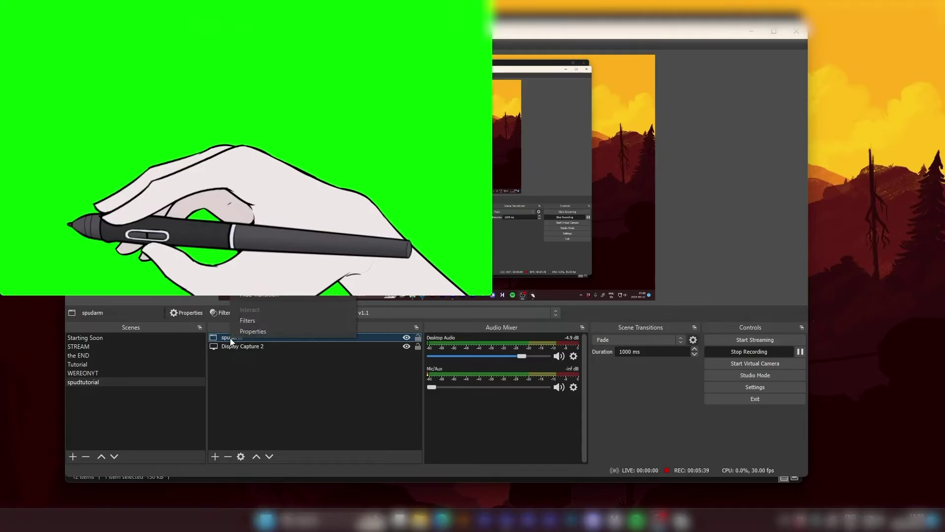
click(249, 321)
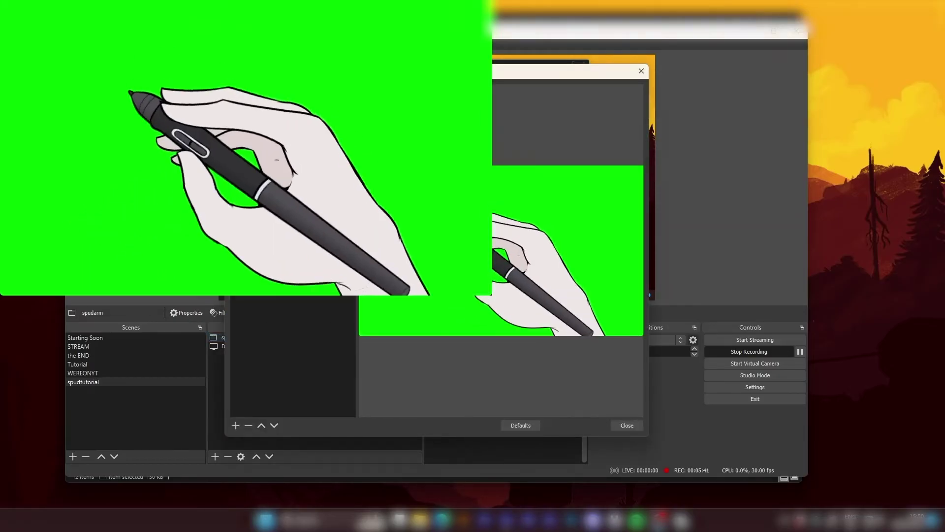
click(235, 425)
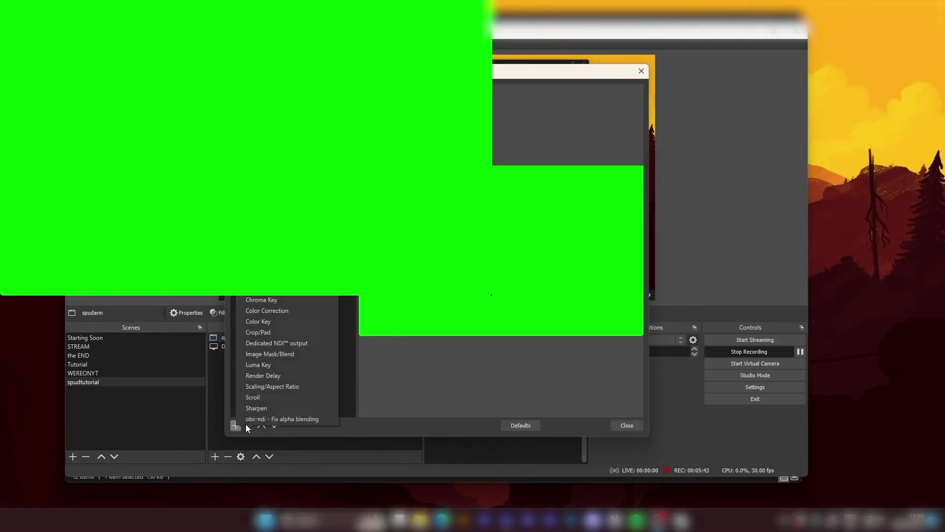
click(276, 300)
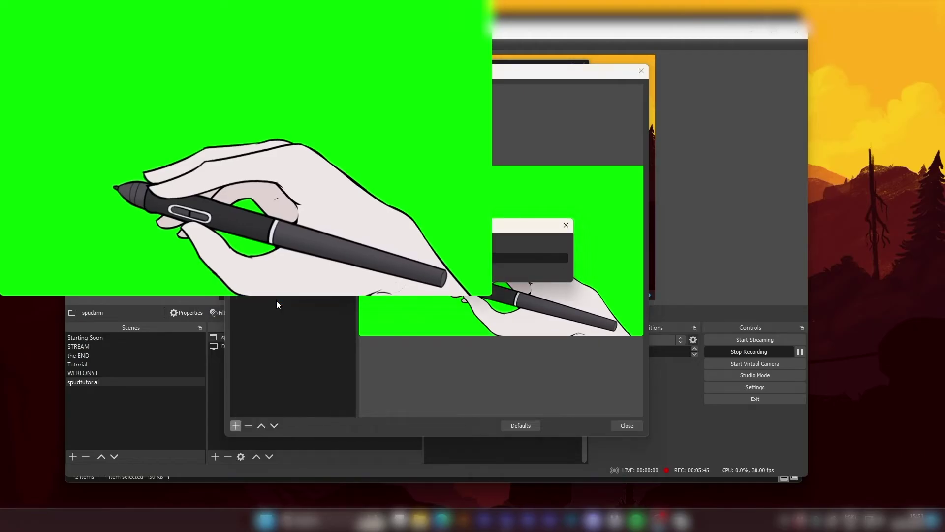
key(Return)
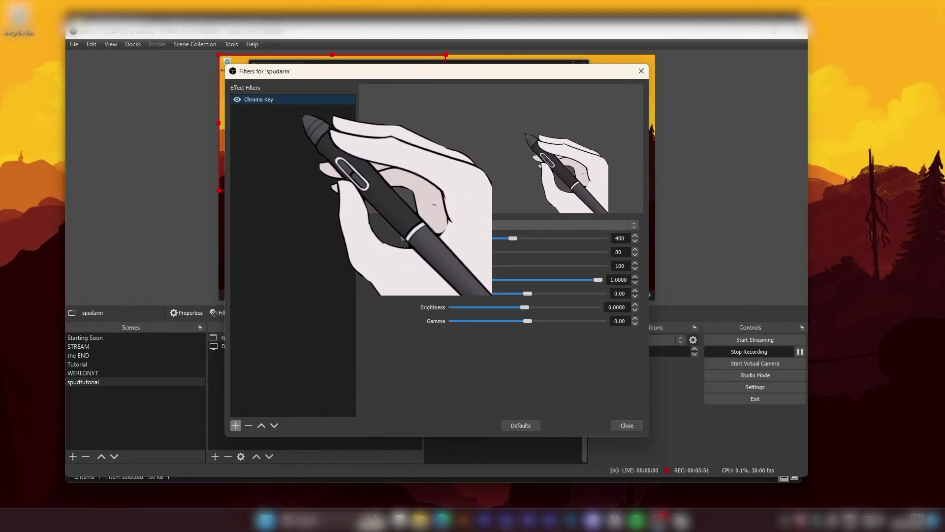
drag(513, 238, 491, 240)
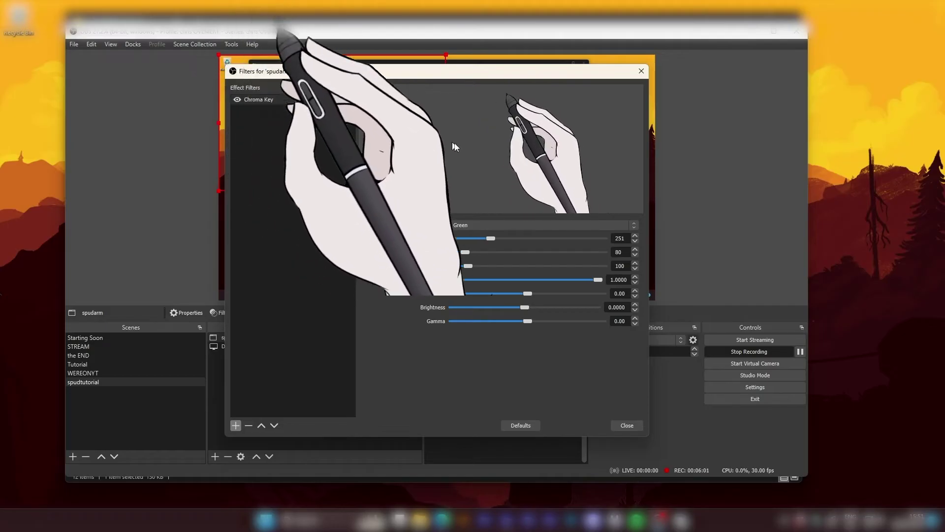
click(627, 425)
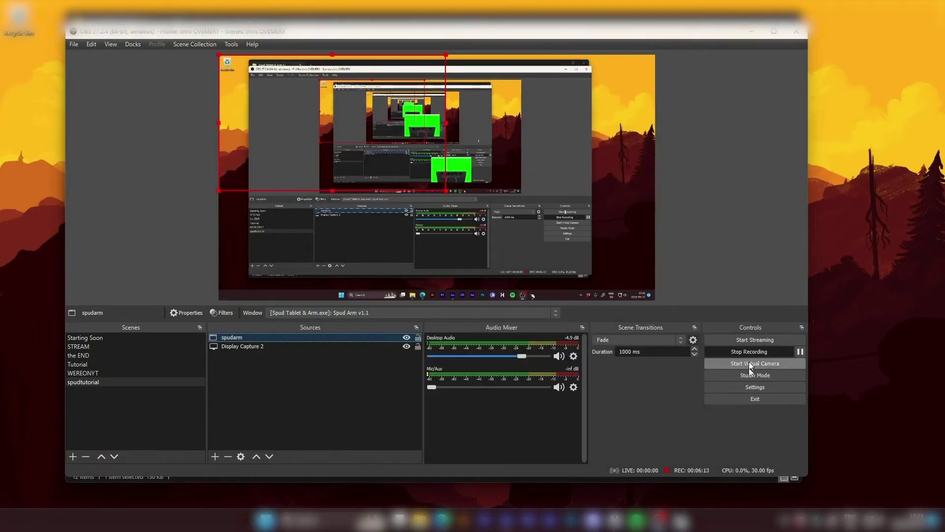
- Maximize the Spud Arm v1.1 window so it fills the monitor, and return to OBS
mouse_move(683, 522)
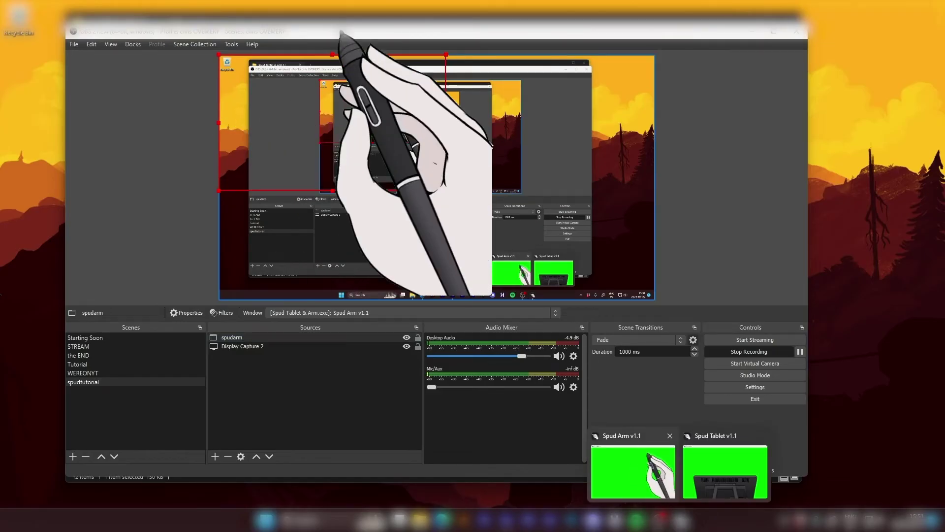
click(632, 457)
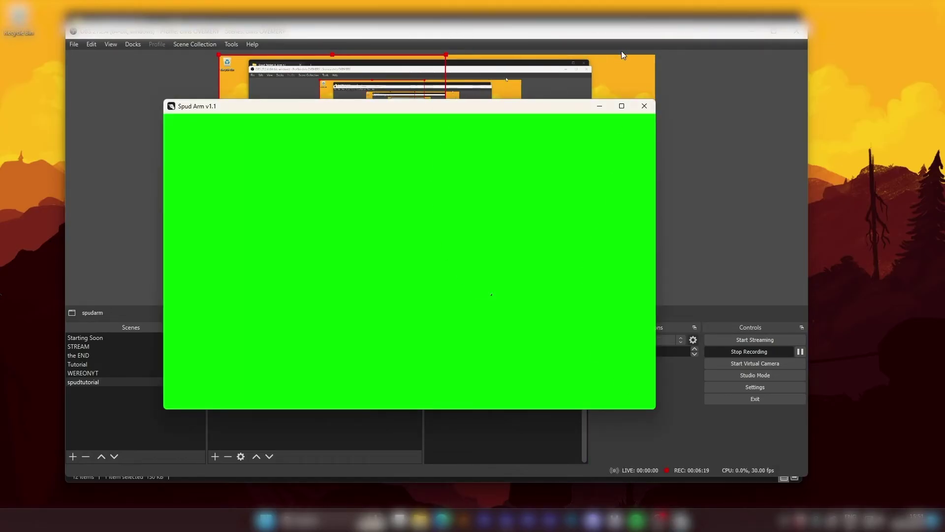
mouse_move(625, 108)
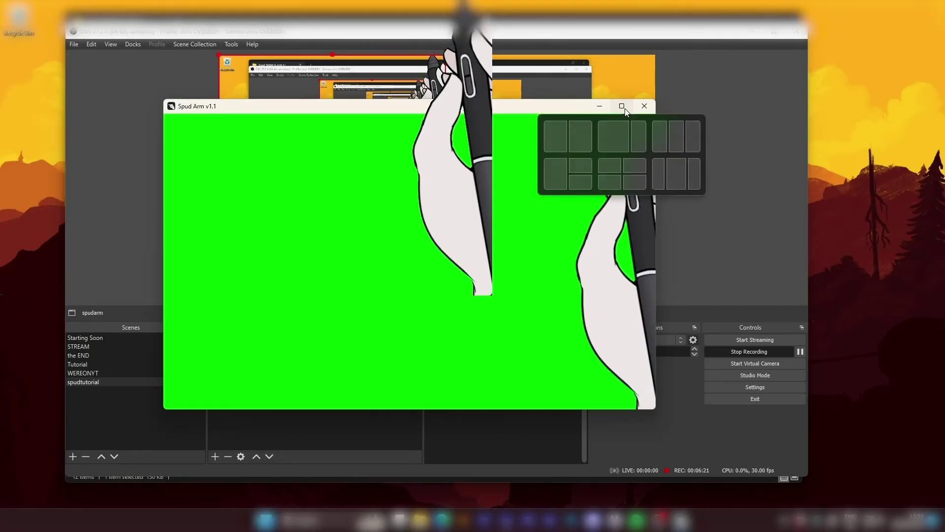
click(624, 107)
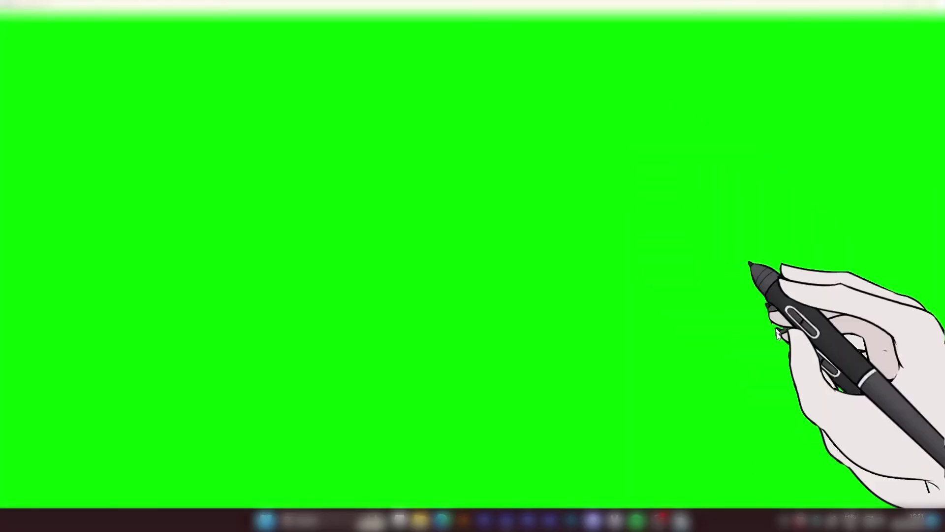
click(658, 523)
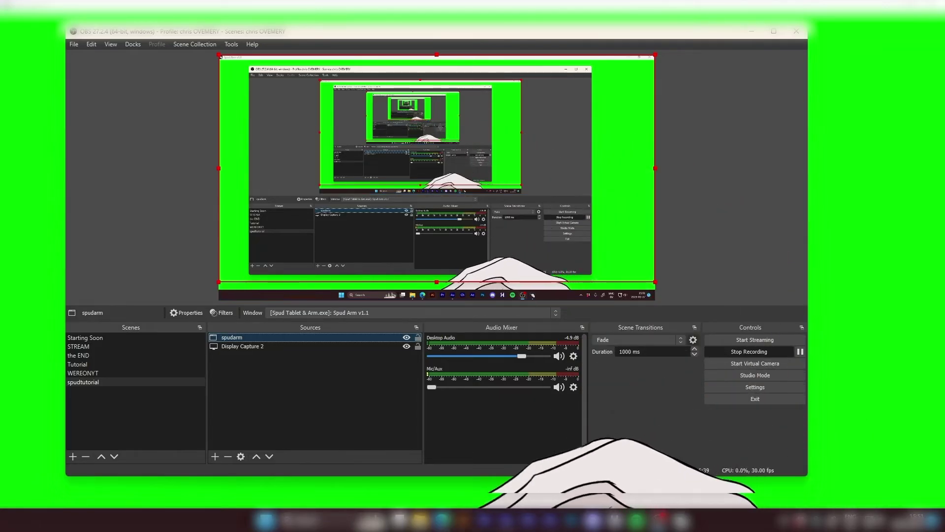
- Open ArmTemplate.psd from the Spud_tablet folder in Photoshop and look over its notes on custom art and rotation points
mouse_move(419, 521)
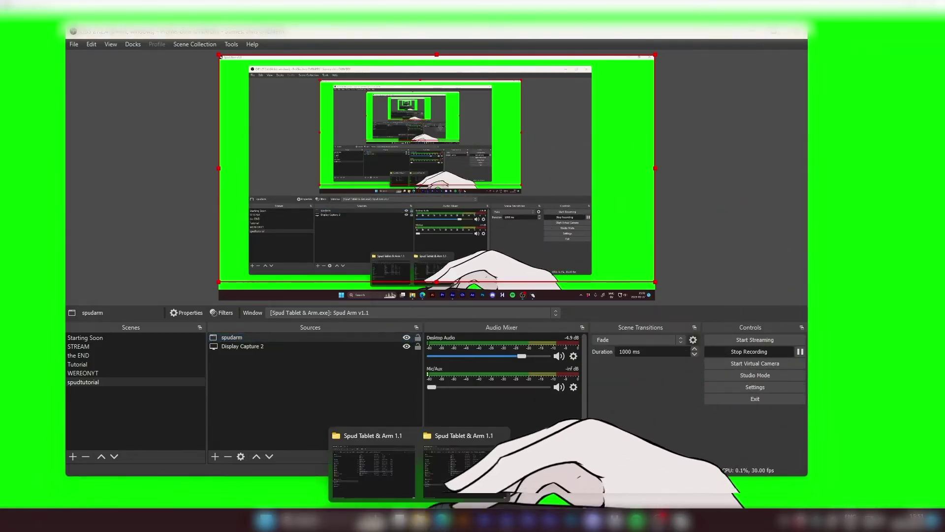
click(460, 468)
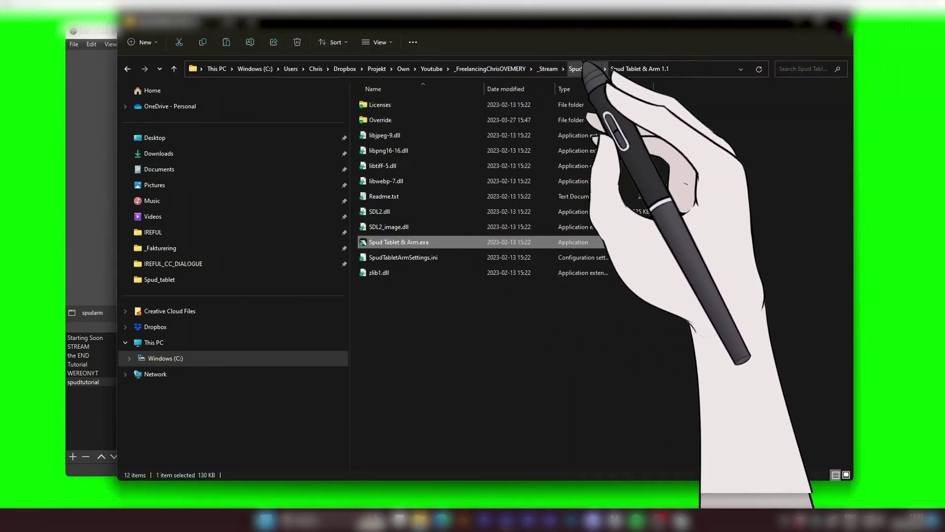
click(584, 68)
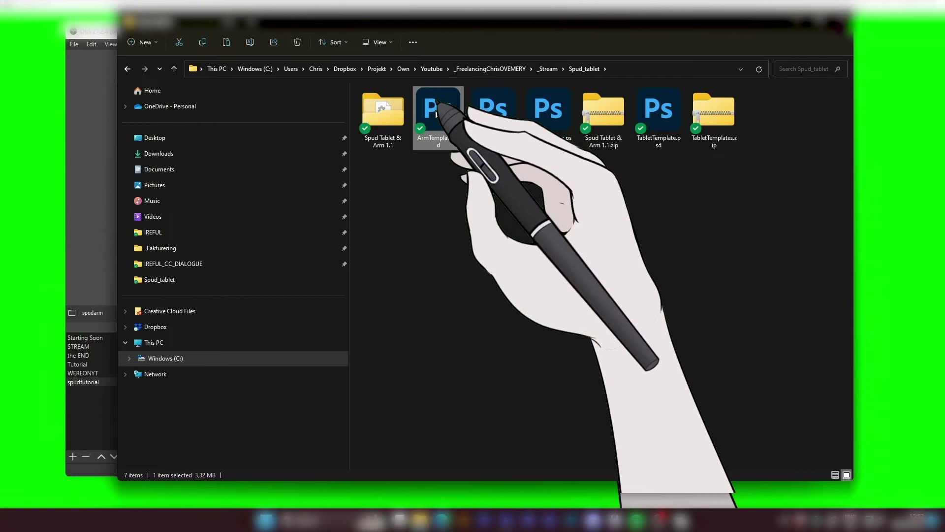
double_click(436, 114)
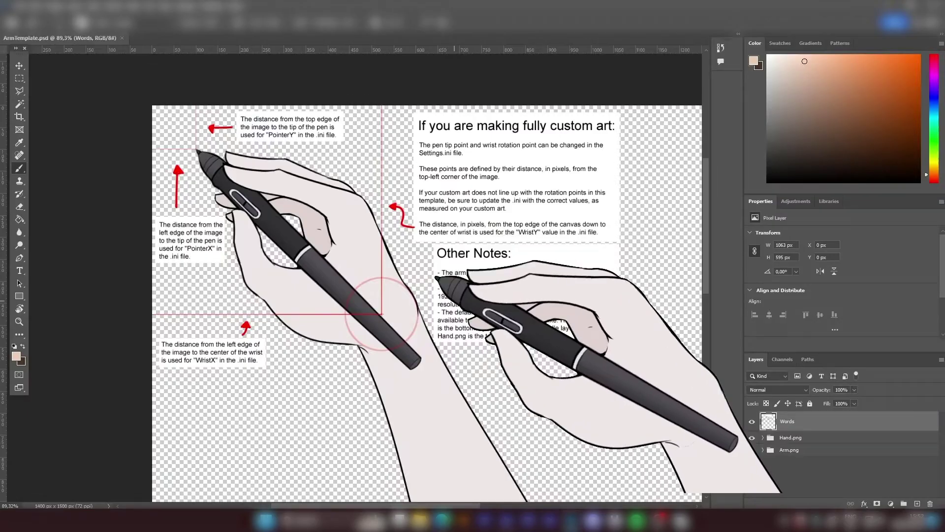
scroll(453, 252, up, 3)
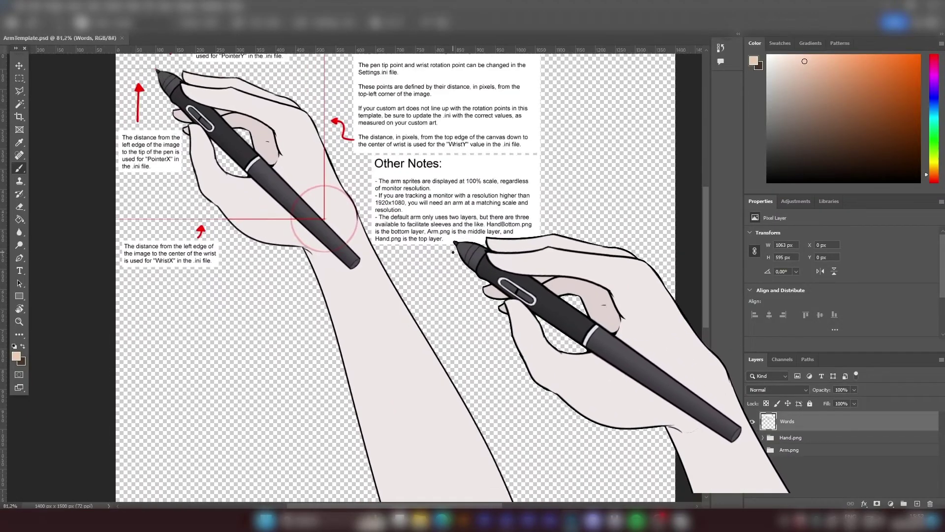
scroll(452, 252, down, 2)
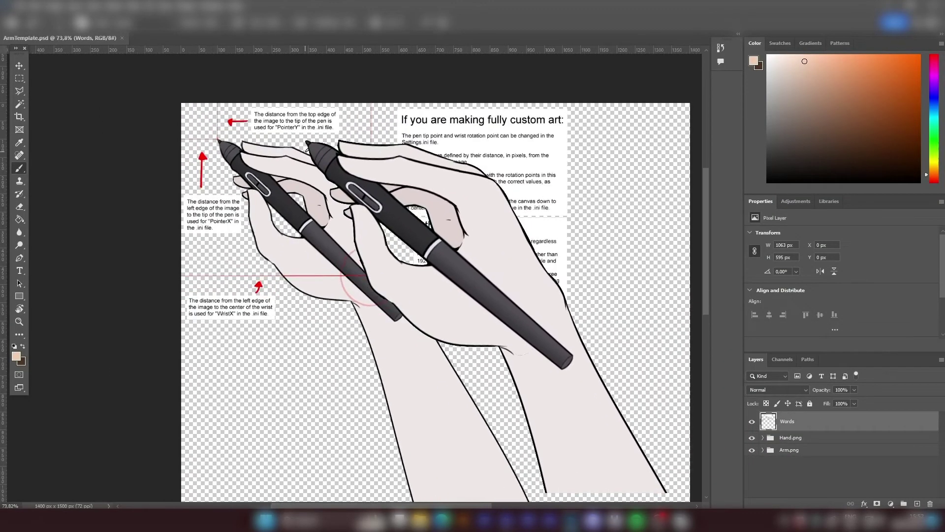
scroll(305, 150, down, 1)
drag(552, 182, 506, 192)
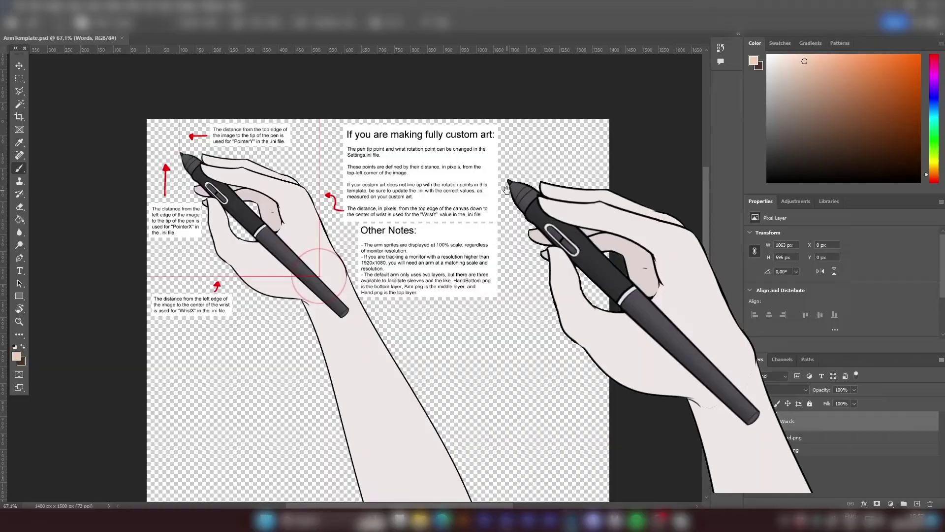
scroll(260, 209, up, 4)
scroll(263, 211, down, 3)
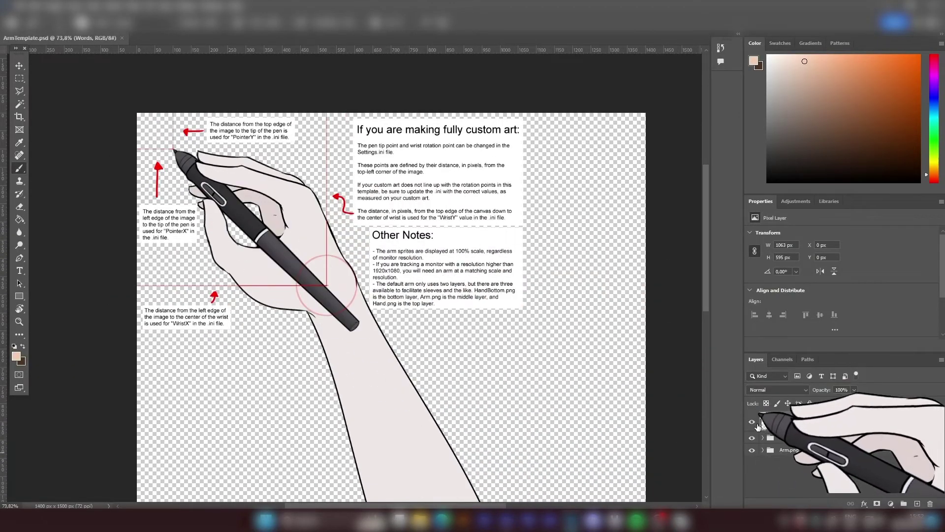
- Hide the Words layer of the arm template and check the Hand.png and Arm.png layer groups
click(752, 421)
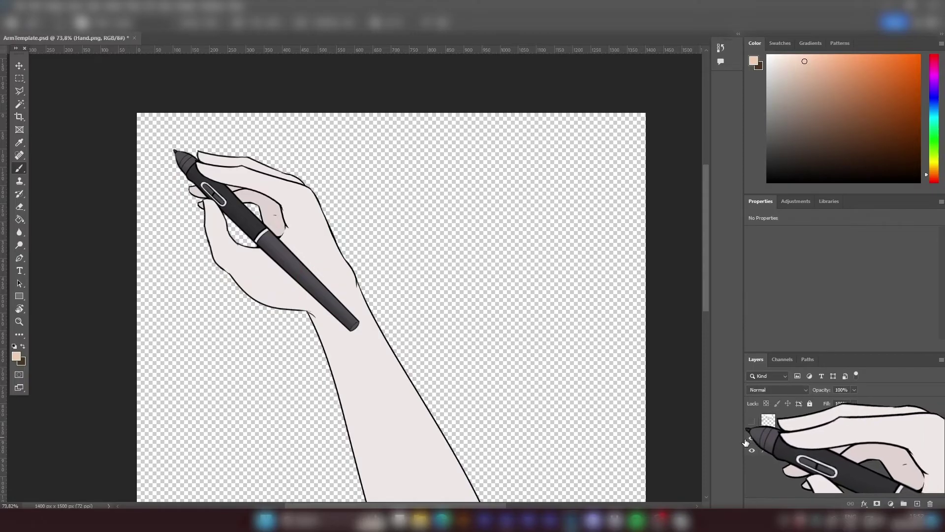
click(752, 440)
click(752, 450)
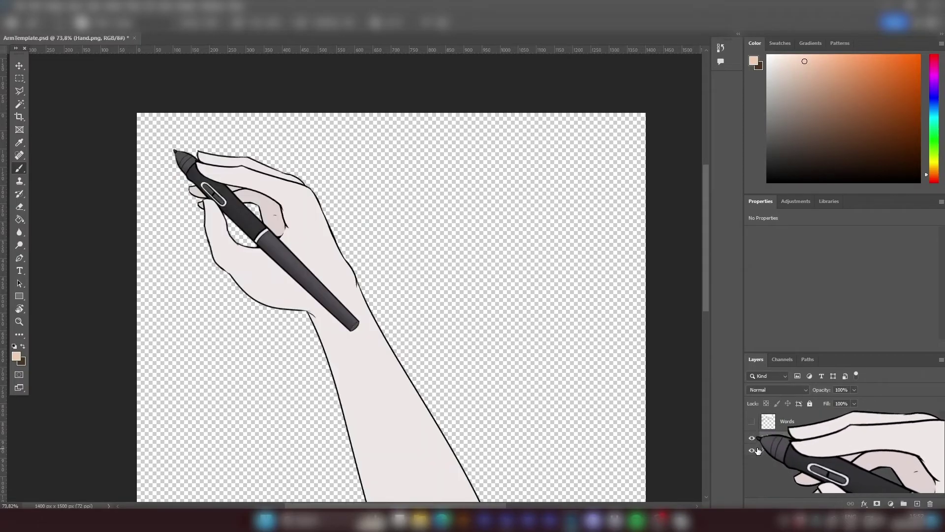
- Try moving the Hand.png artwork slightly on the canvas with the Move tool, and undo the move
click(19, 66)
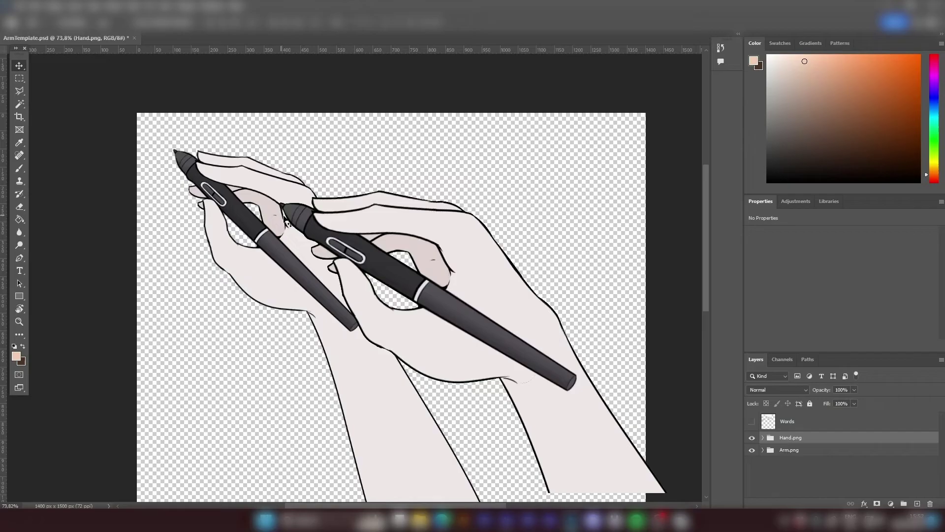
mouse_move(278, 208)
mouse_down()
mouse_move(319, 173)
mouse_move(279, 191)
mouse_up()
key(ctrl+z)
scroll(328, 308, down, 1)
scroll(329, 310, up, 1)
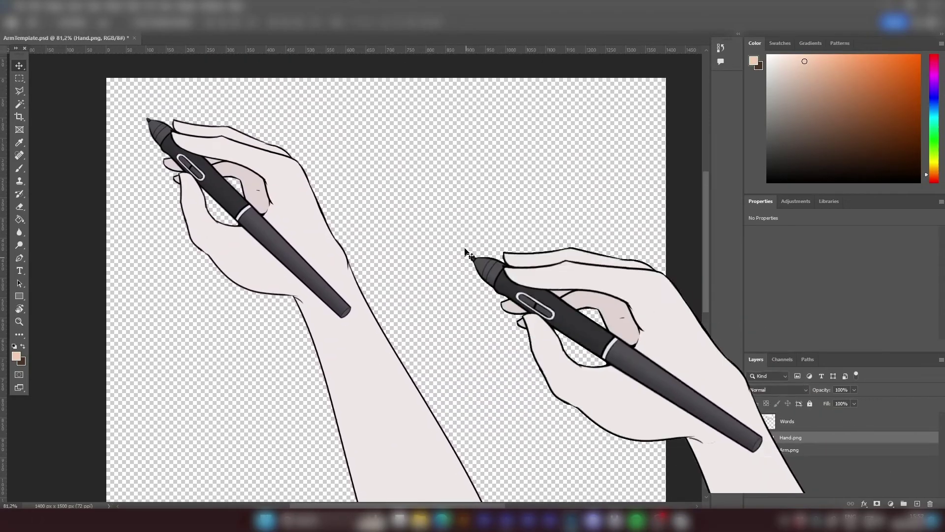
scroll(348, 324, down, 5)
scroll(342, 316, up, 5)
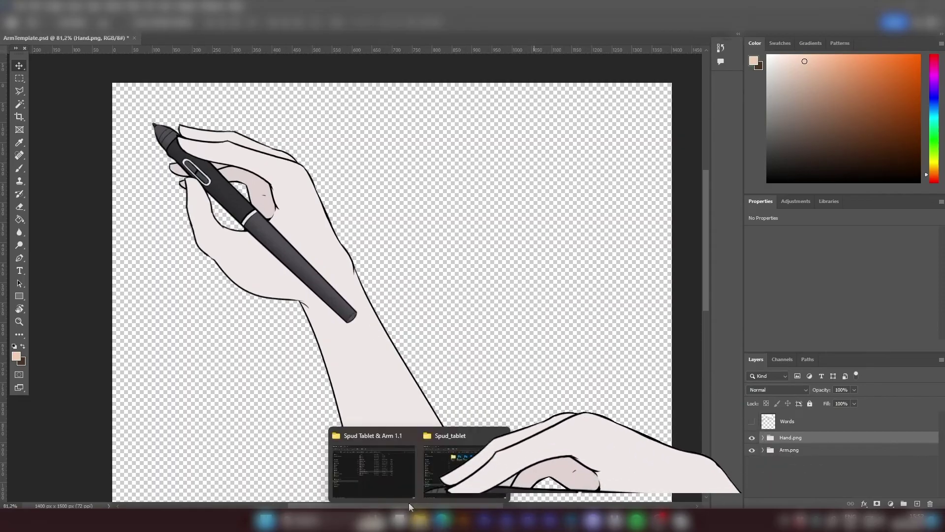
- View the images in the Spud Tablet & Arm Override folder and examine the template's hand and arm artwork in Photoshop
click(408, 497)
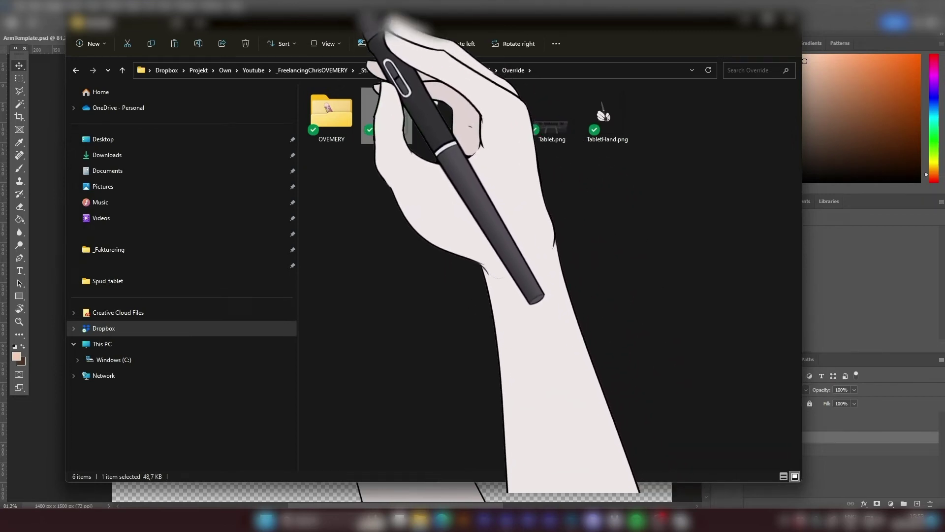
click(887, 308)
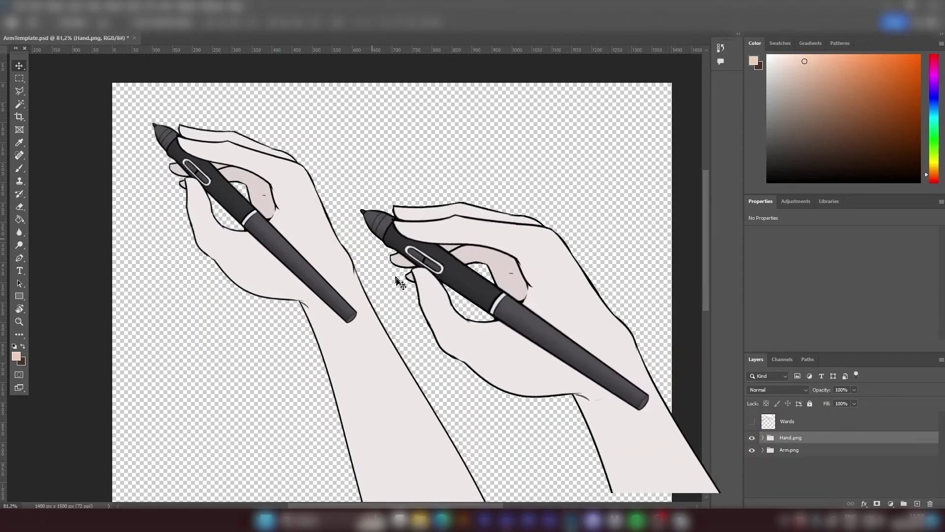
scroll(194, 172, down, 3)
scroll(195, 183, up, 6)
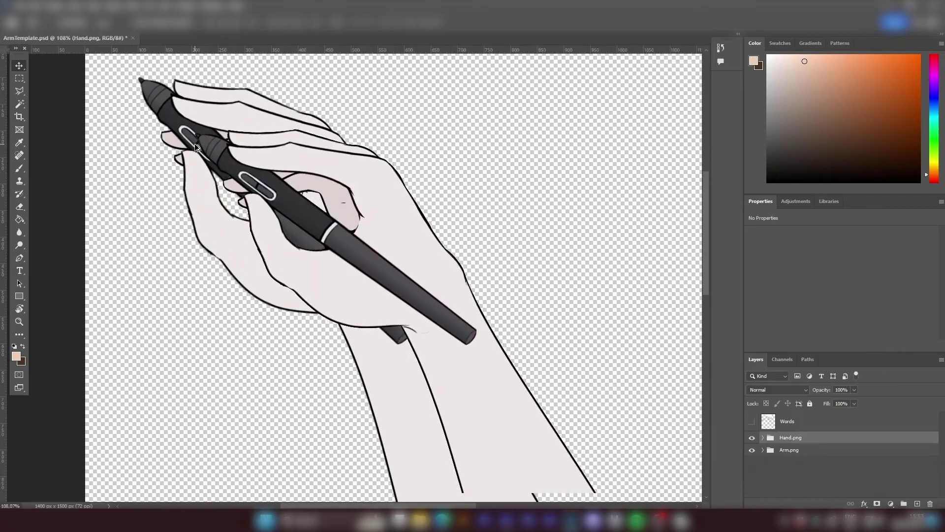
drag(482, 343, 492, 406)
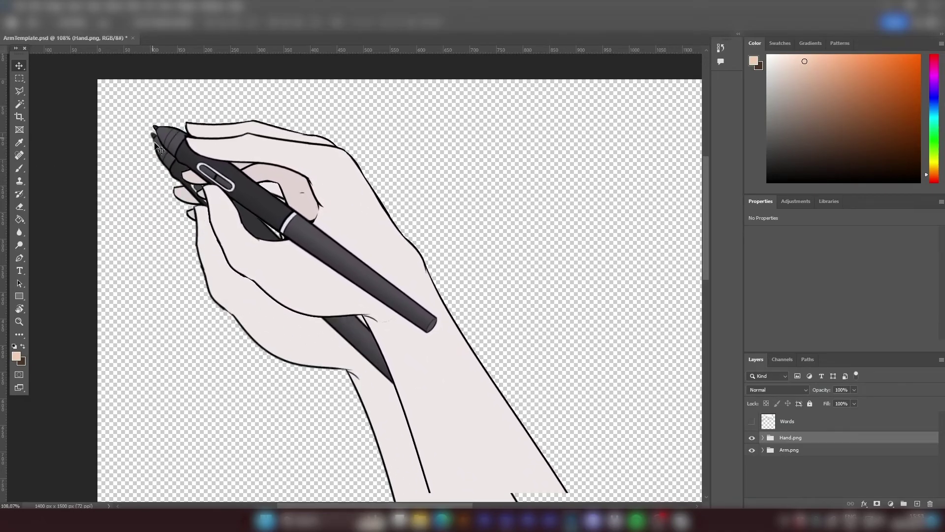
drag(446, 353, 499, 319)
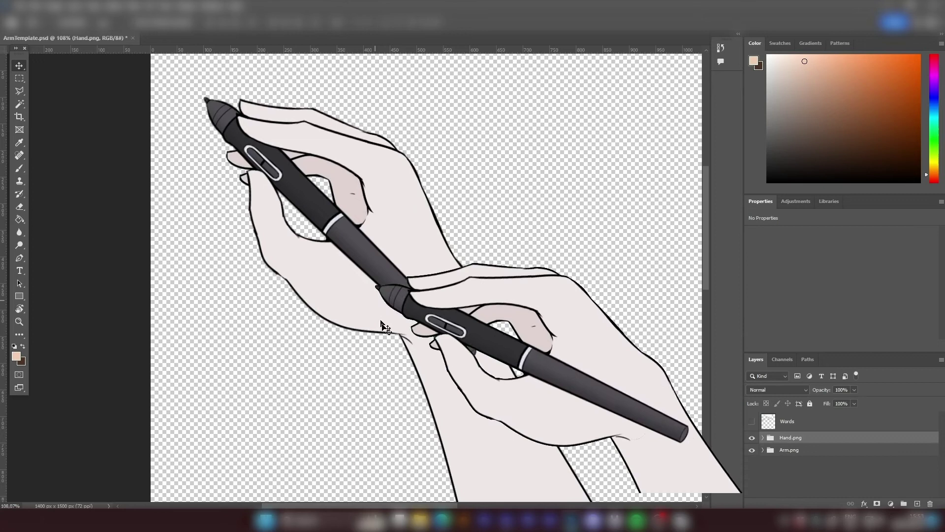
scroll(351, 197, down, 3)
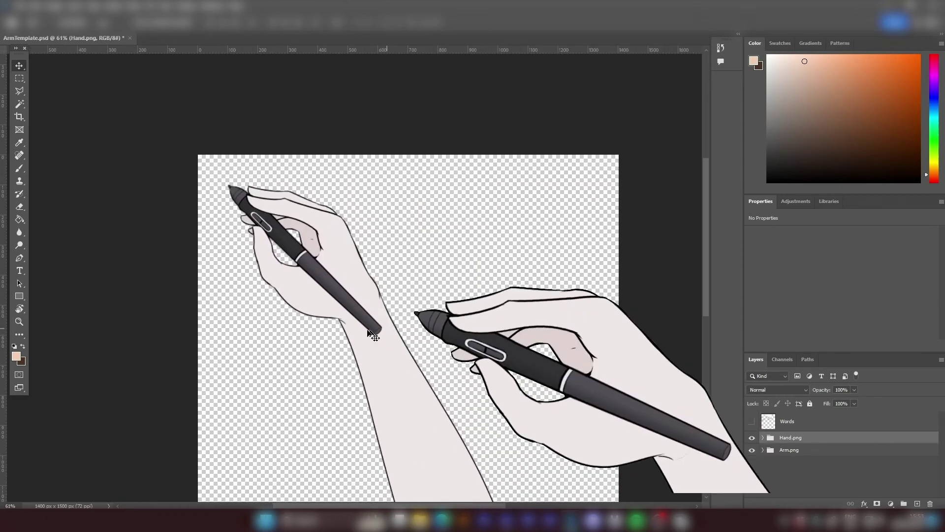
scroll(378, 364, up, 2)
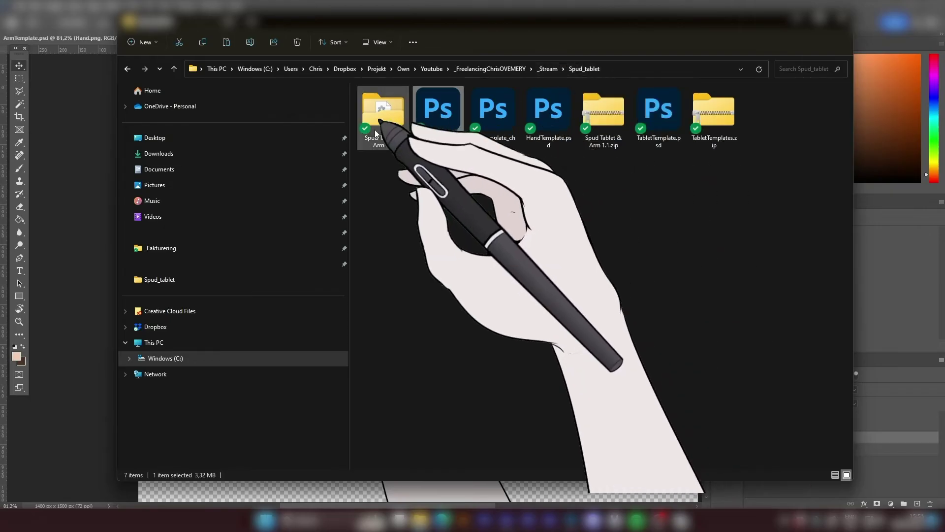
- Copy the custom Arm.png and Hand.png from the OVEMERY folder into the Override folder, replacing the existing images
double_click(400, 120)
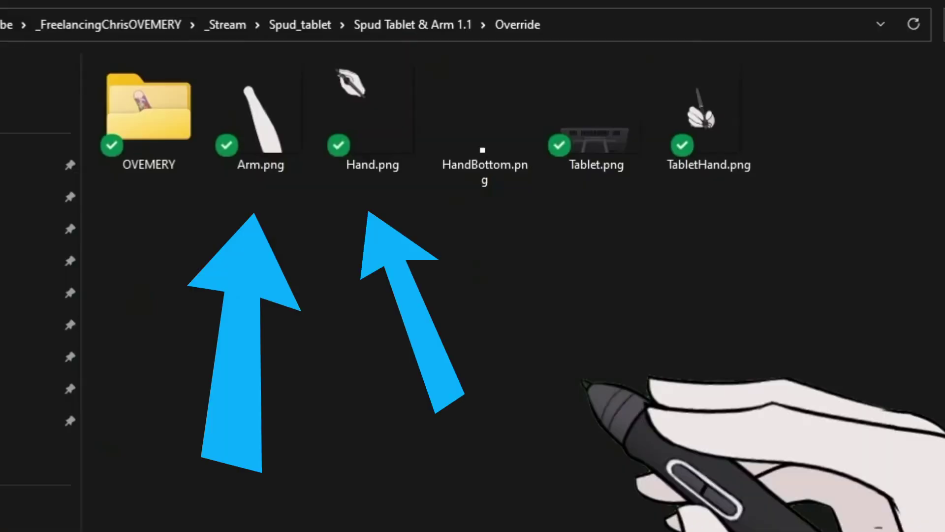
drag(550, 227, 383, 121)
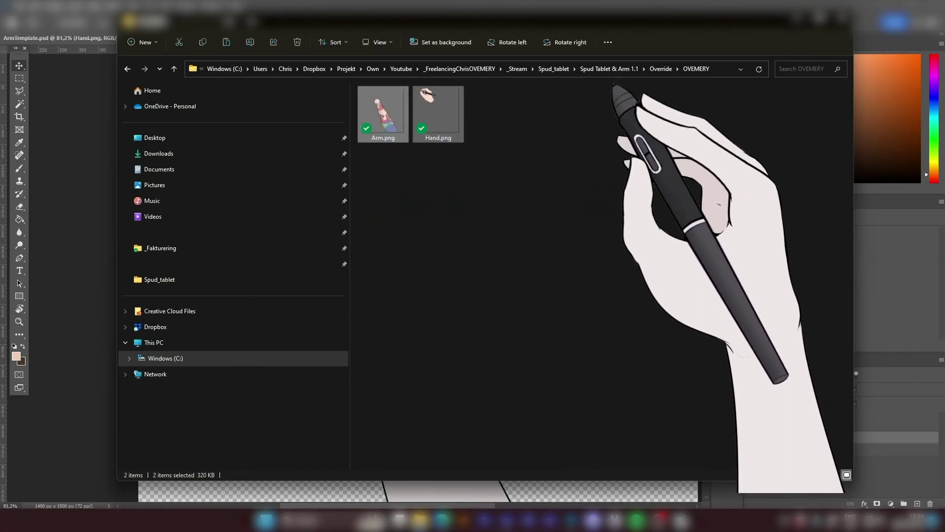
click(662, 70)
click(475, 229)
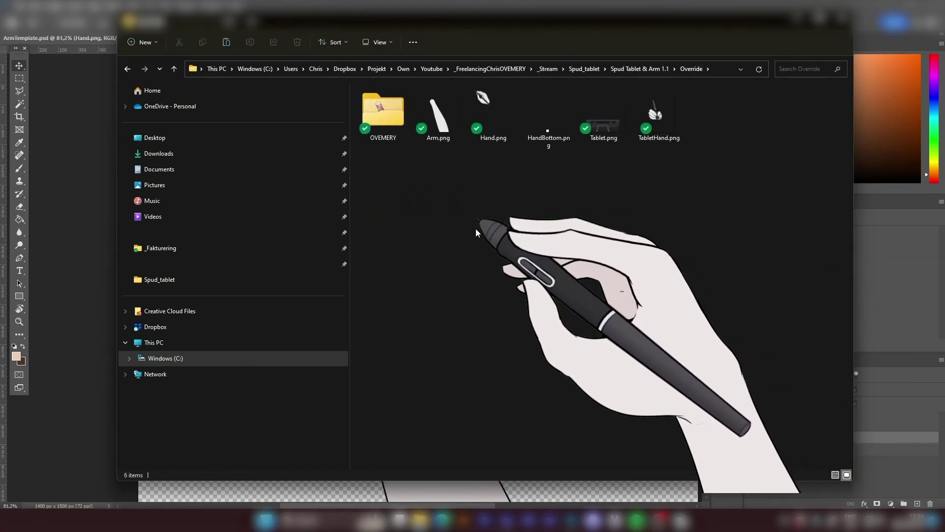
key(ctrl+v)
click(498, 180)
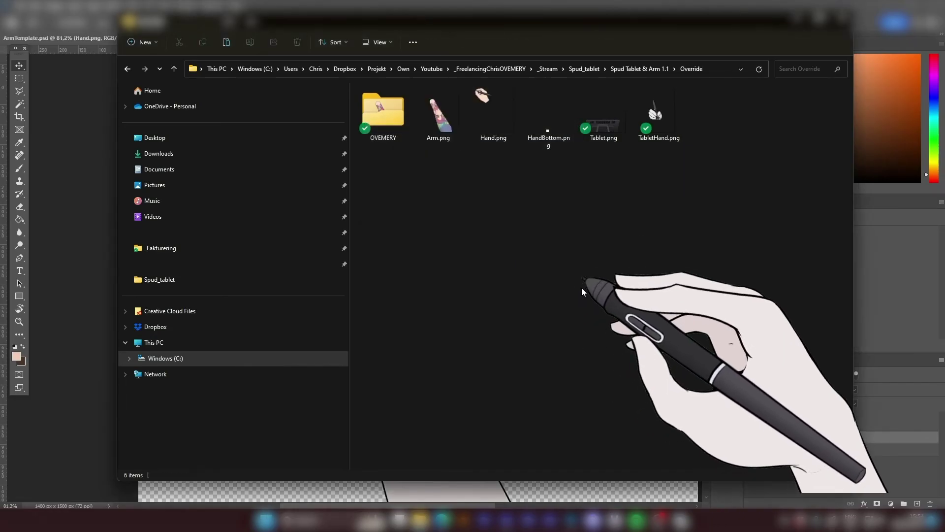
click(437, 116)
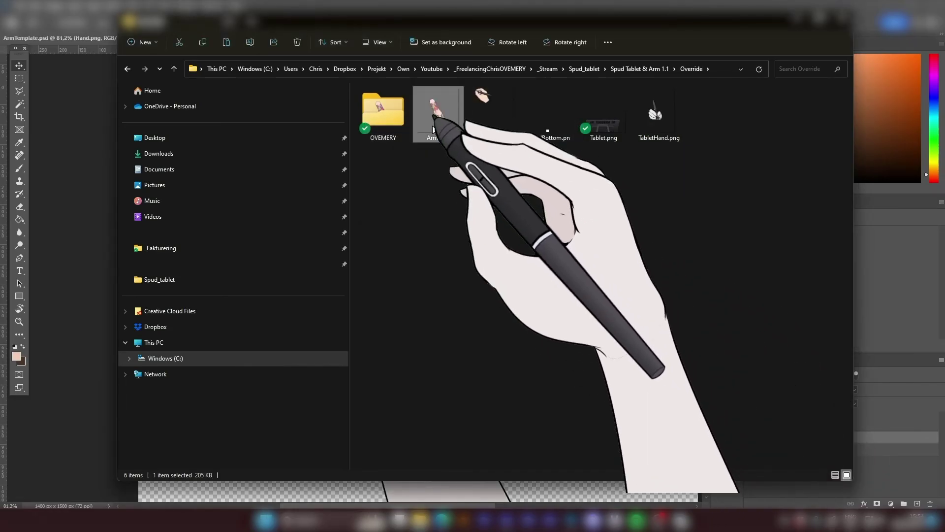
click(494, 116)
click(665, 345)
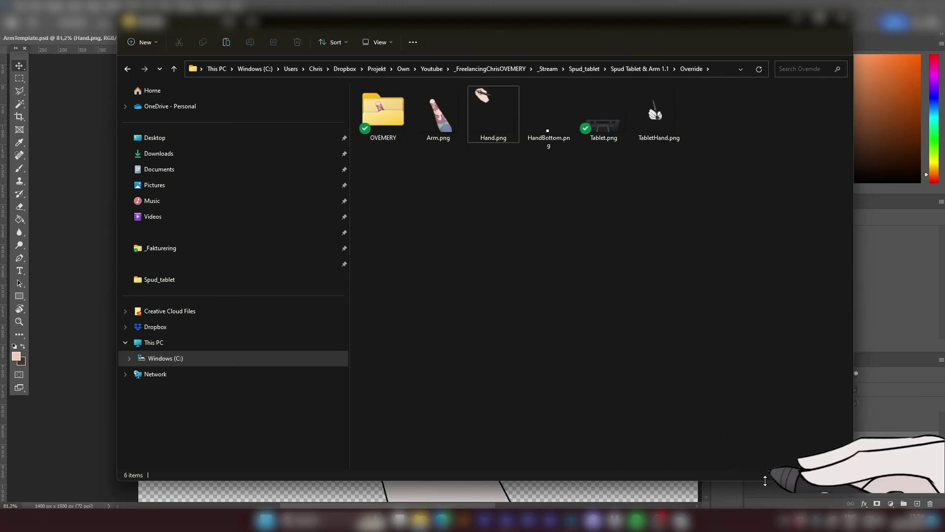
- Close all Spud Tablet & Arm windows and relaunch Spud Tablet & Arm.exe from the Spud Tablet & Arm 1.1 folder
mouse_move(683, 520)
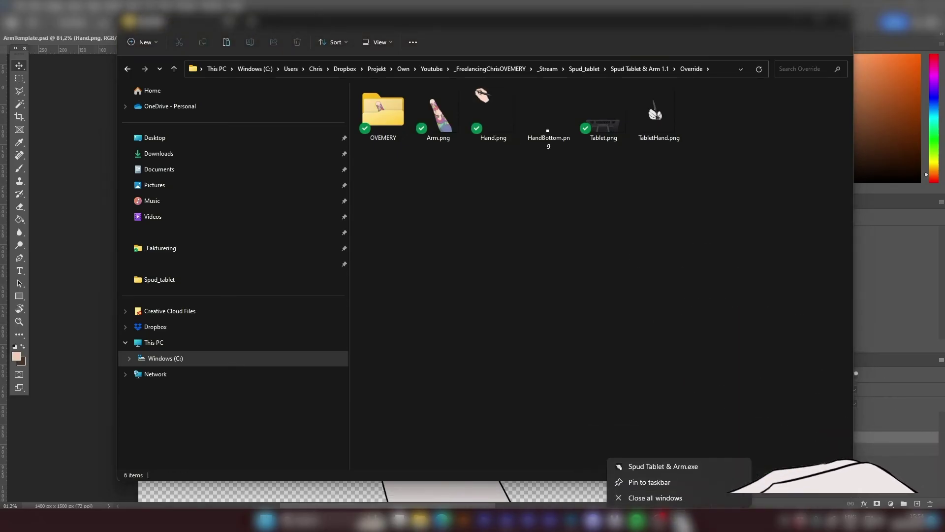
click(682, 493)
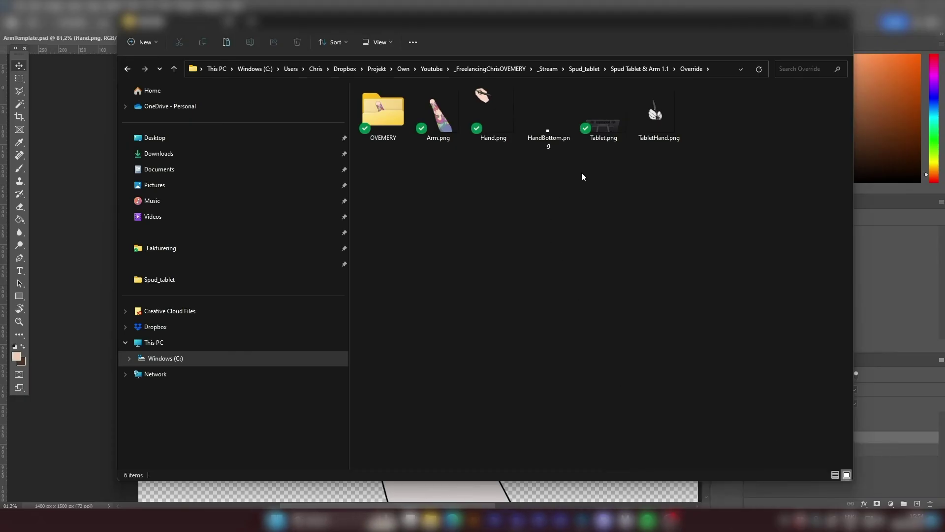
click(629, 69)
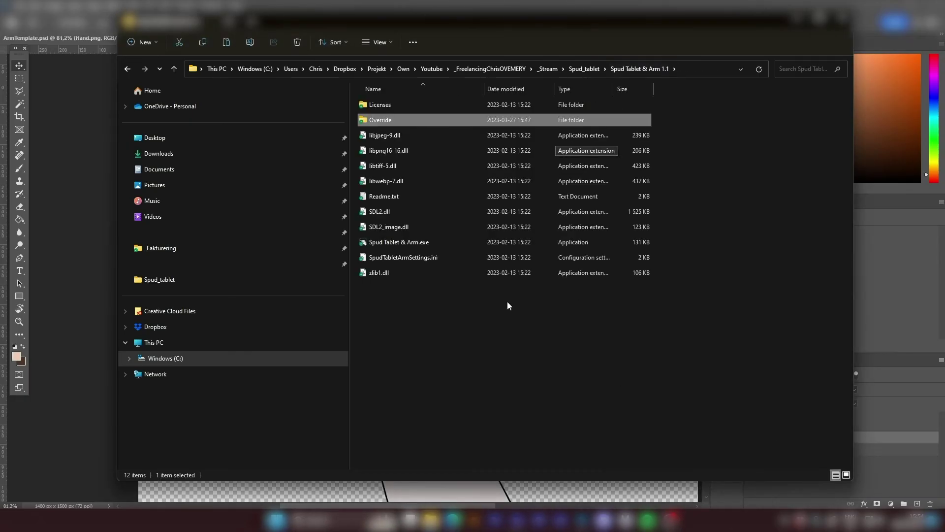
double_click(409, 243)
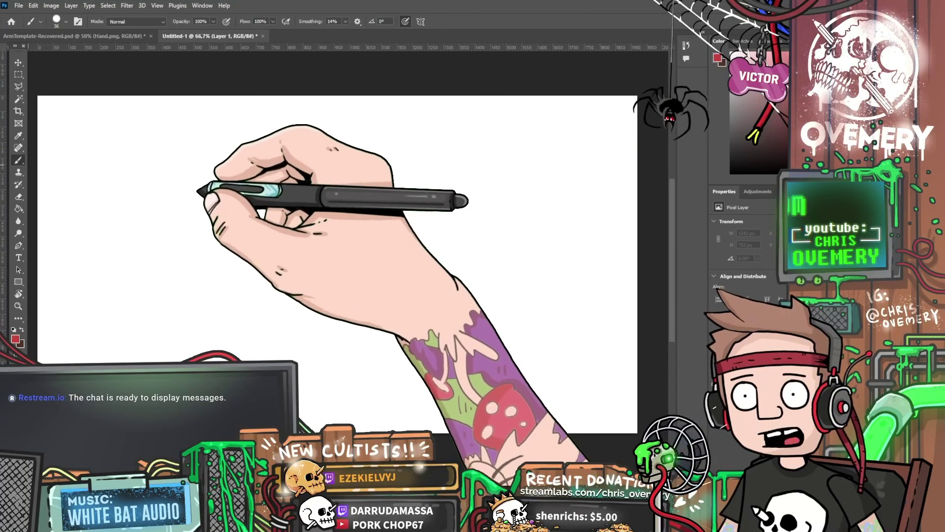
- Hand-letter "THANKS FOR WATCHING" in red brush strokes on the white Photoshop canvas, with two dots below the text
drag(196, 174, 209, 215)
drag(174, 185, 215, 168)
mouse_move(227, 181)
mouse_down()
mouse_move(230, 205)
mouse_move(245, 193)
mouse_up()
drag(229, 193, 242, 184)
mouse_move(257, 169)
mouse_down()
mouse_move(254, 192)
mouse_move(279, 190)
mouse_up()
drag(256, 184, 284, 186)
mouse_move(278, 168)
mouse_down()
mouse_move(289, 156)
mouse_move(319, 171)
mouse_move(336, 163)
mouse_up()
mouse_move(349, 140)
mouse_down()
mouse_move(367, 155)
mouse_move(362, 163)
mouse_up()
mouse_move(244, 218)
mouse_down()
mouse_move(254, 236)
mouse_move(262, 202)
mouse_up()
drag(251, 225, 266, 216)
mouse_move(277, 206)
mouse_down()
mouse_move(281, 217)
mouse_move(278, 206)
mouse_up()
drag(294, 197, 299, 212)
mouse_move(290, 198)
mouse_down()
mouse_move(311, 191)
mouse_move(322, 202)
mouse_up()
mouse_move(261, 256)
mouse_down()
mouse_move(295, 248)
mouse_move(288, 227)
mouse_up()
mouse_move(288, 228)
mouse_down()
mouse_move(301, 251)
mouse_move(341, 214)
mouse_up()
drag(323, 221, 327, 249)
drag(359, 209, 347, 235)
drag(367, 192, 389, 219)
mouse_move(403, 173)
mouse_down()
mouse_move(408, 195)
mouse_move(437, 169)
mouse_move(448, 177)
mouse_up()
click(358, 256)
click(370, 266)
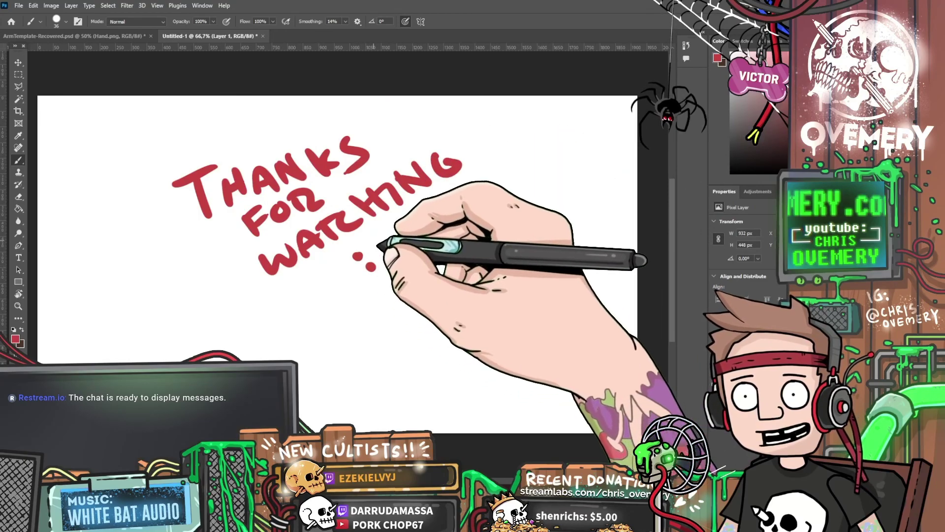